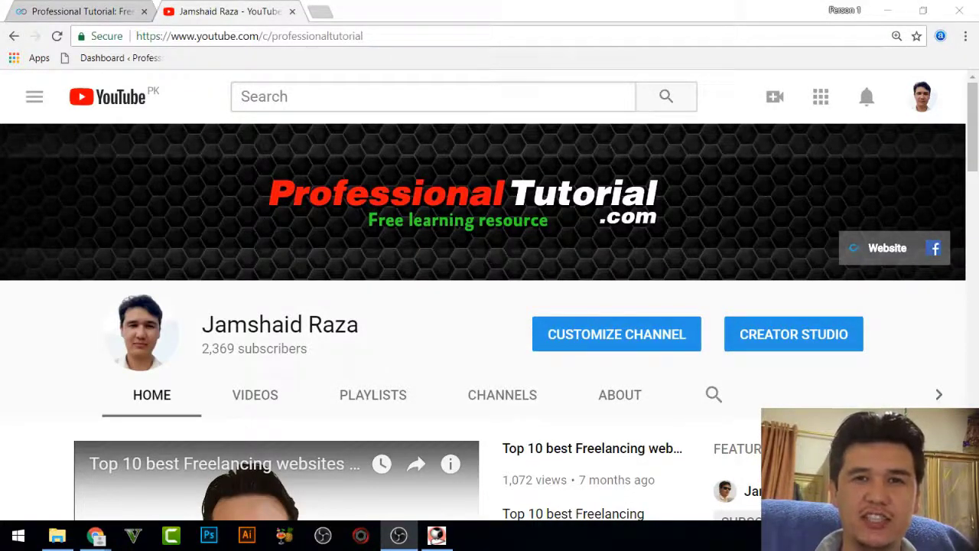
Search the Professional Tutorial site for subway surfers and open the Subway Surfers PC Full Game article
mouse_move(143, 247)
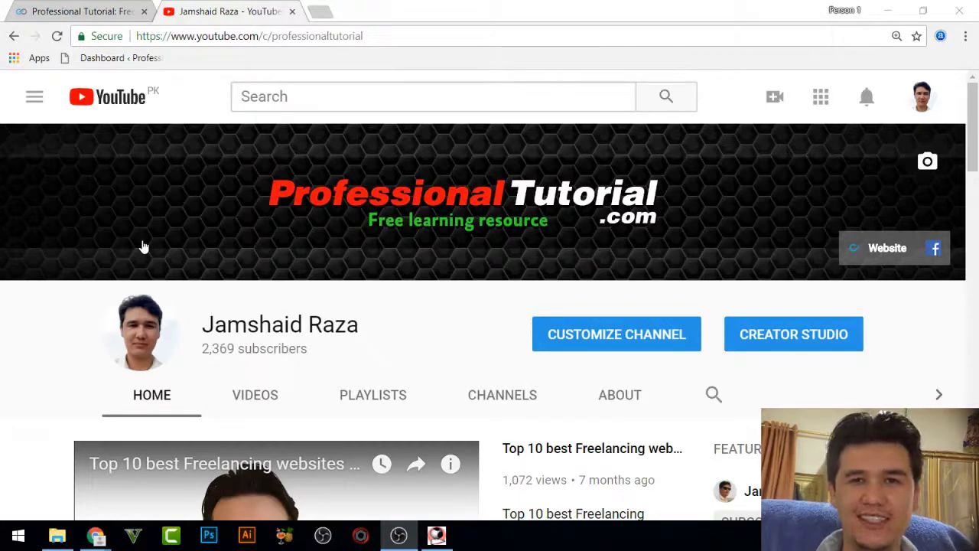
left_click(124, 9)
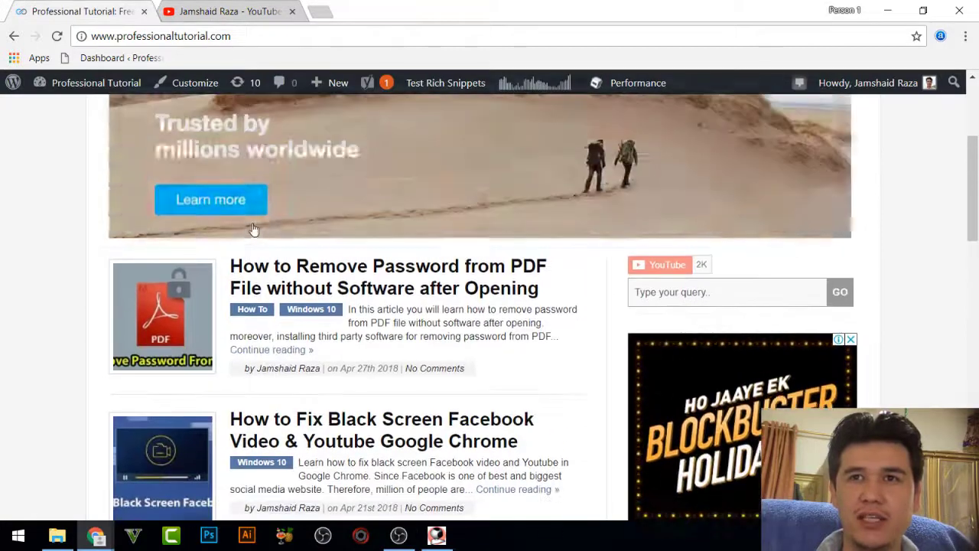
scroll(685, 298, "down", 1)
left_click(685, 226)
type("sub")
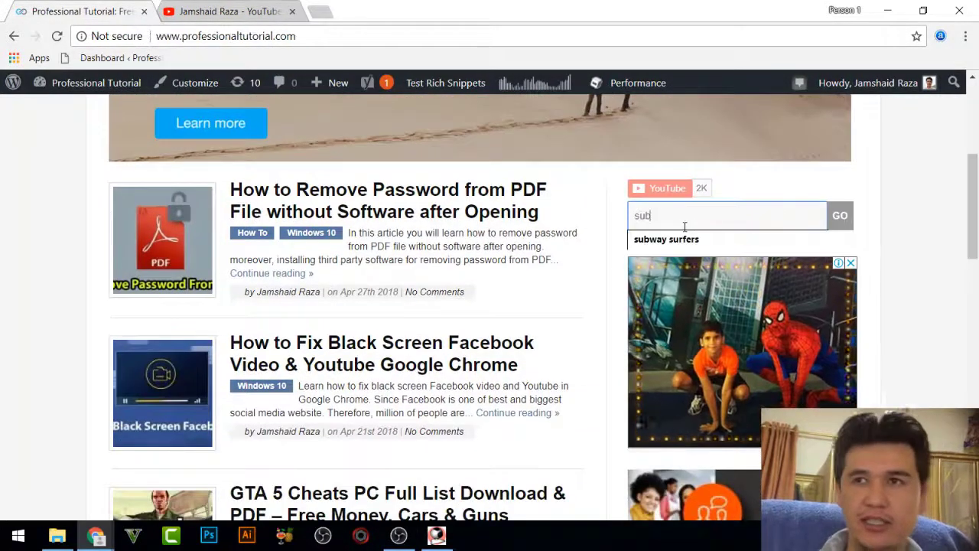
key("Down")
key("Return")
key("Return")
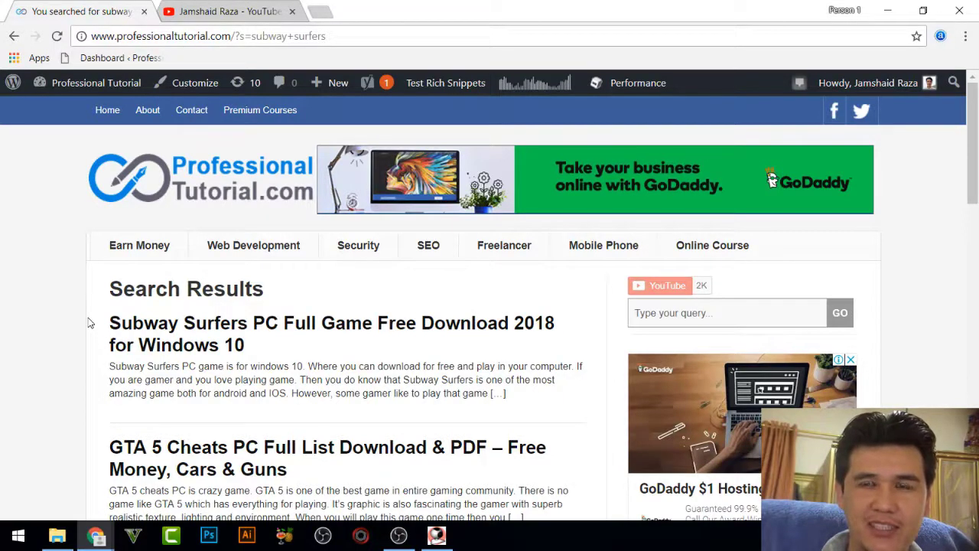
left_click(136, 325)
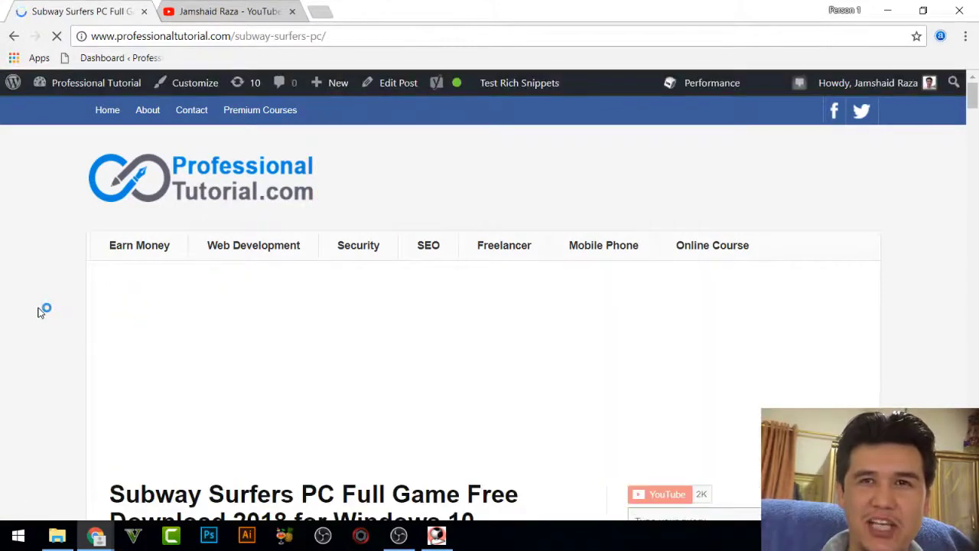
Jump to the article's Installation section, then minimize Chrome and center koplayer-1.4.1055.exe on the desktop
scroll(34, 308, "down", 8)
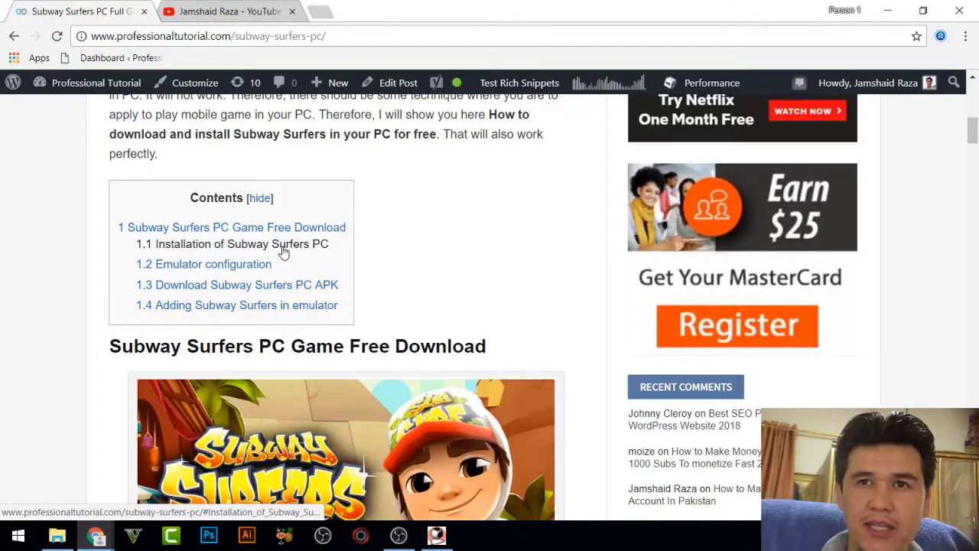
left_click(282, 246)
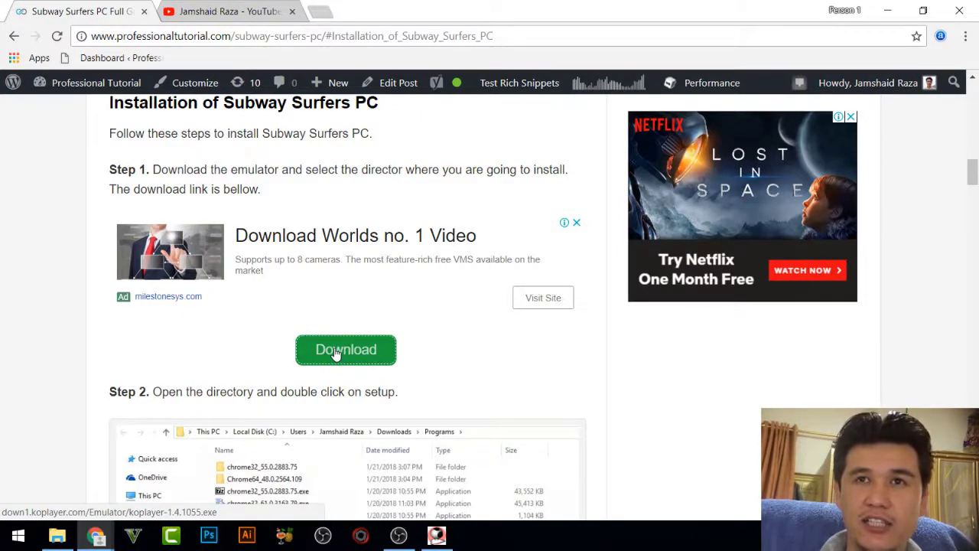
left_click(885, 11)
left_click_drag(426, 354, 417, 244)
left_click_drag(350, 224, 482, 355)
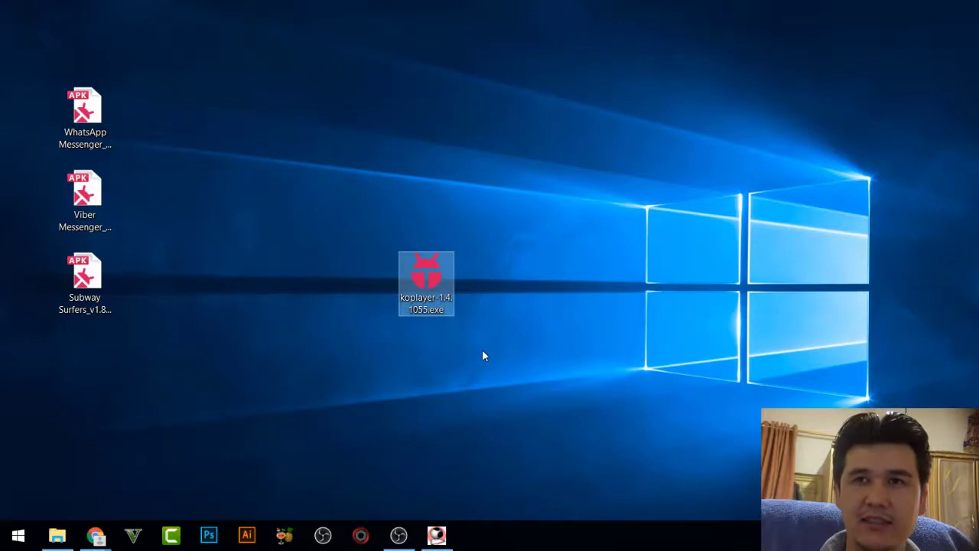
Install KOPLAYER in English into C:\KOPLAYER and finish with Run KOPLAYER checked
double_click(414, 283)
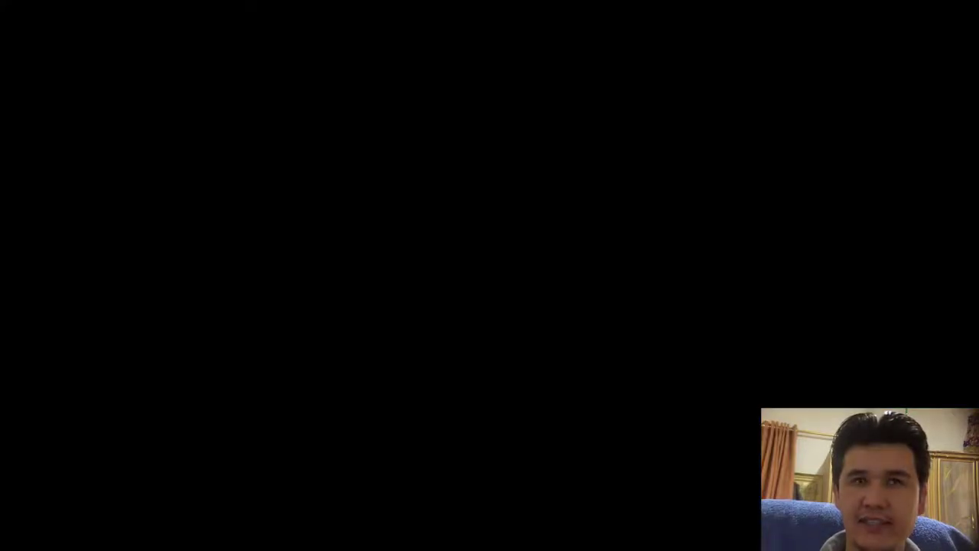
left_click(386, 369)
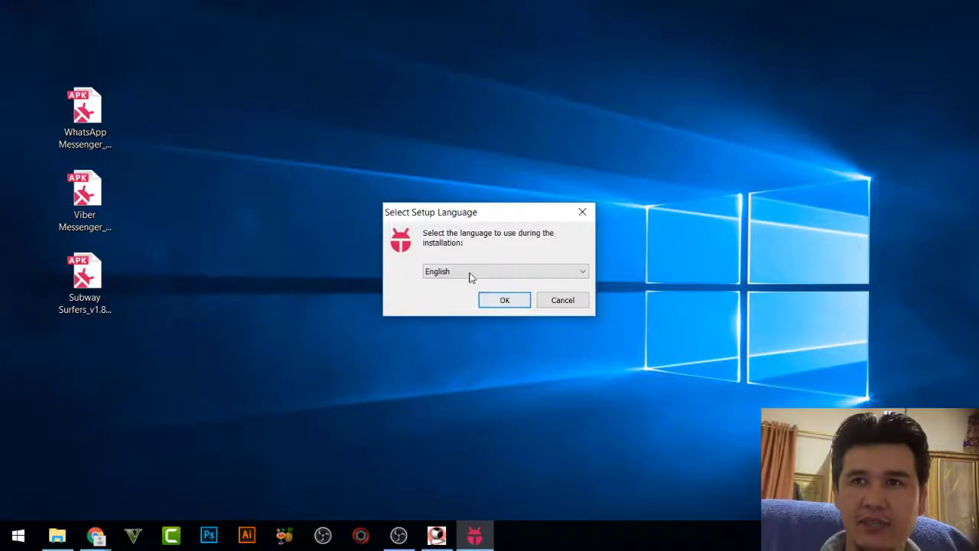
left_click(502, 302)
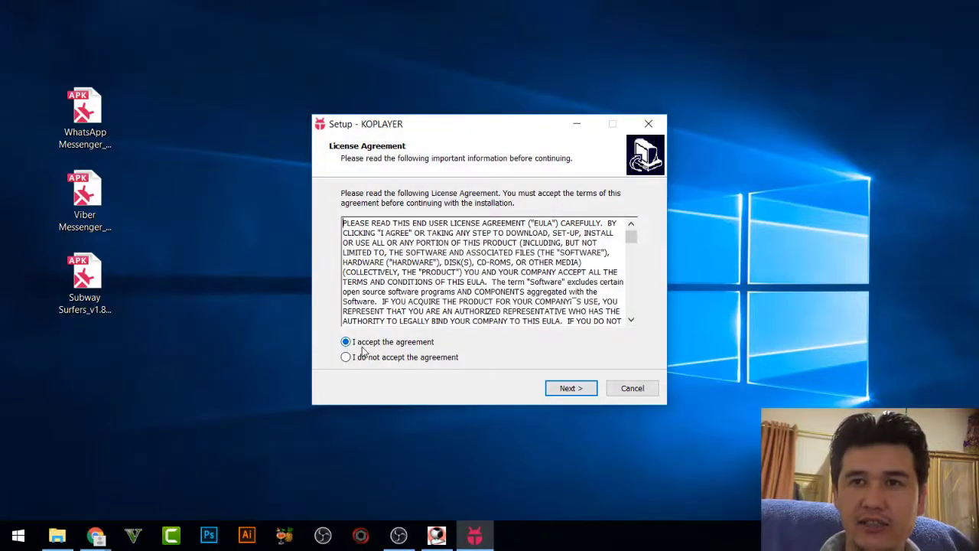
left_click(570, 387)
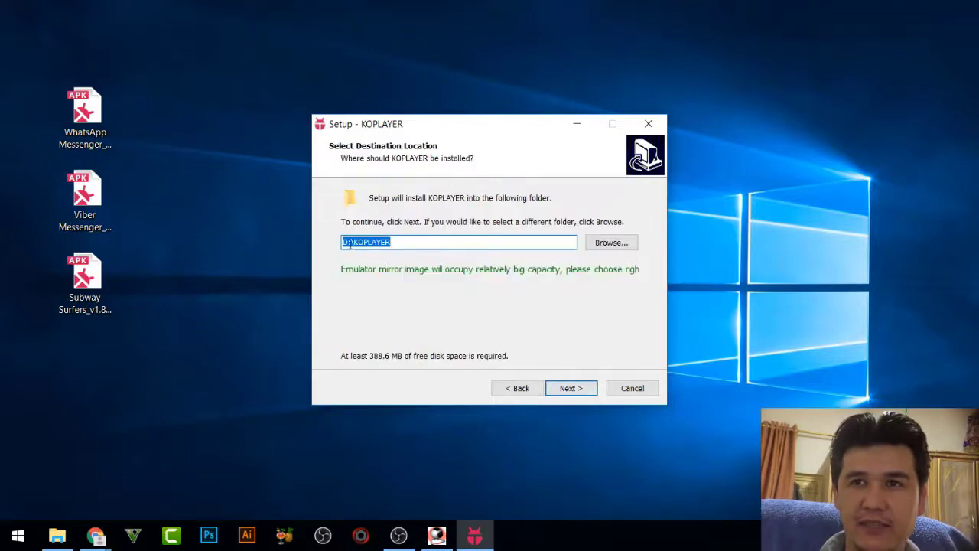
left_click(612, 242)
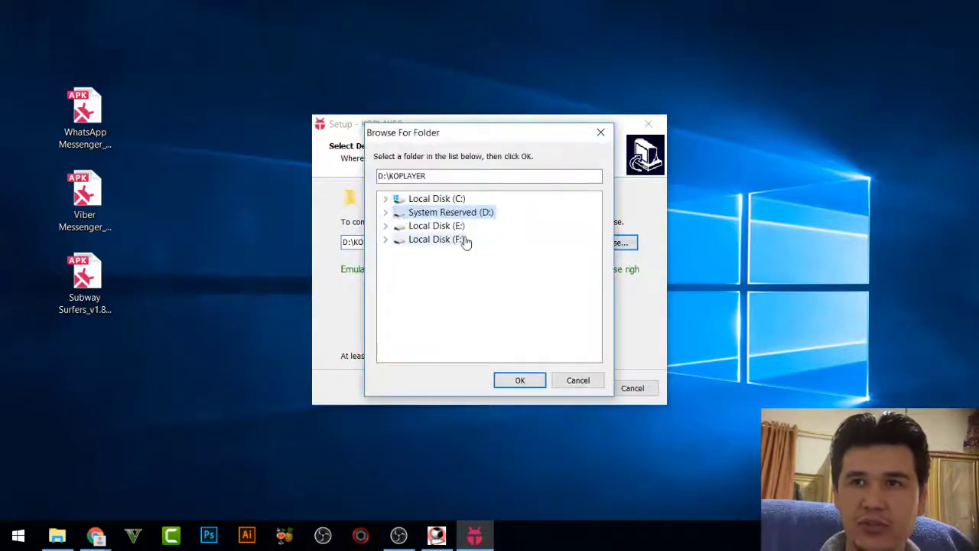
left_click(437, 199)
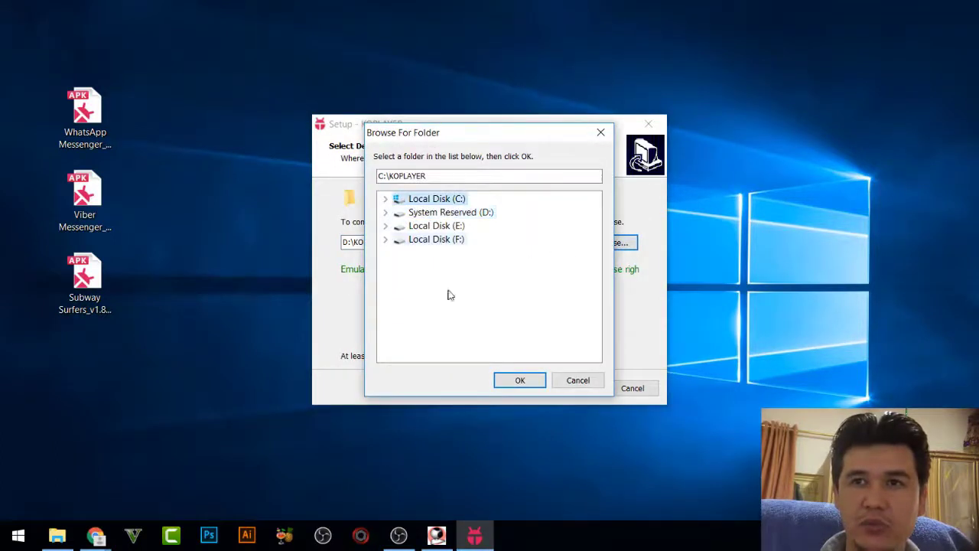
left_click(518, 380)
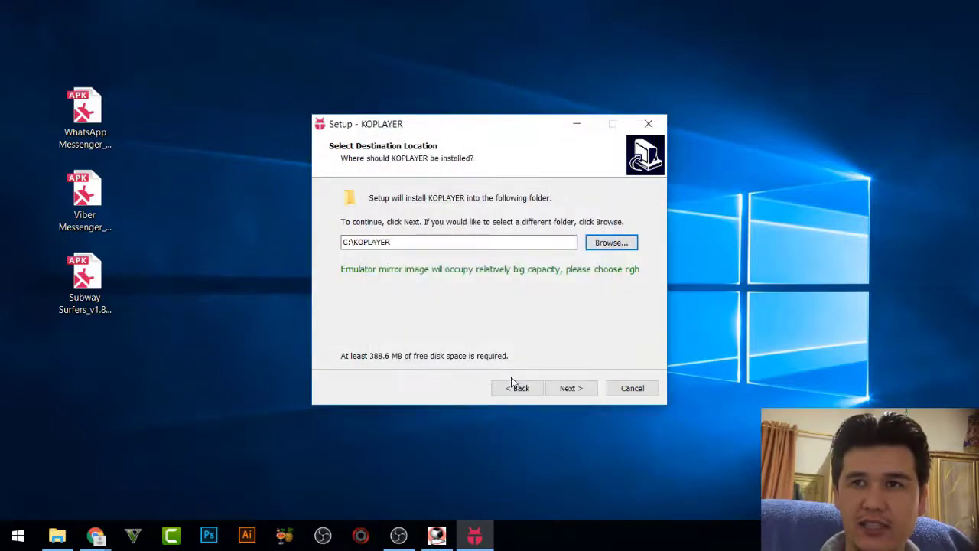
left_click(569, 393)
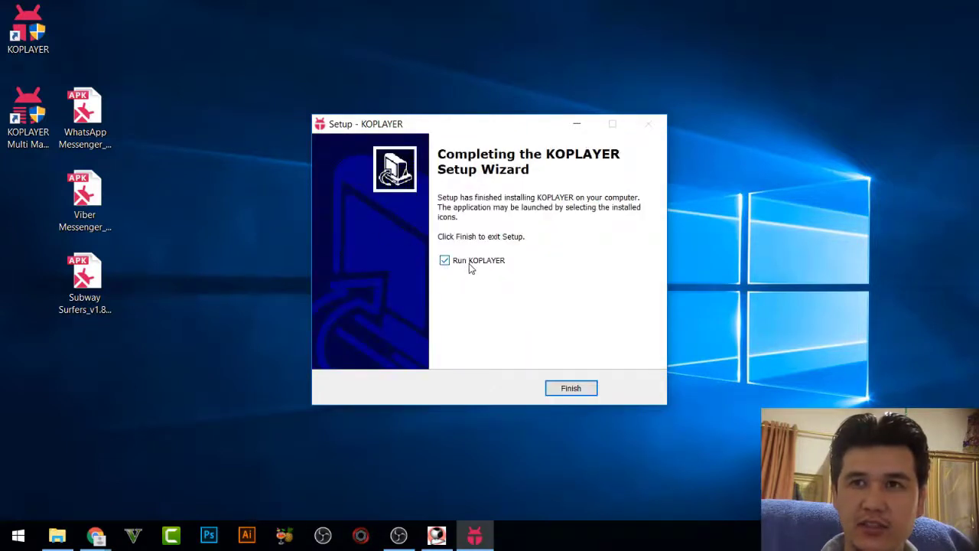
left_click(573, 390)
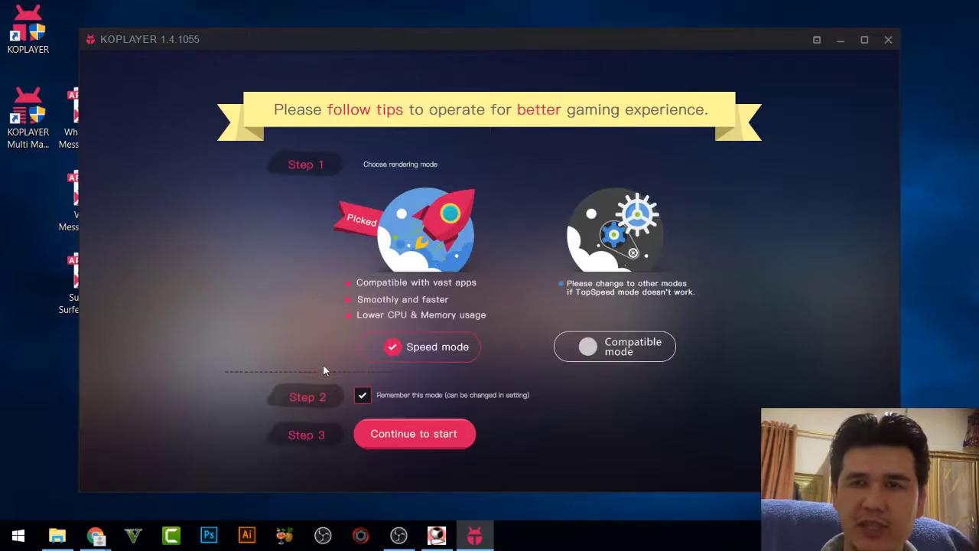
Start KOPLAYER in Speed mode, go through the Beginners' Guide tips, and close the Bulletin panel
left_click(401, 437)
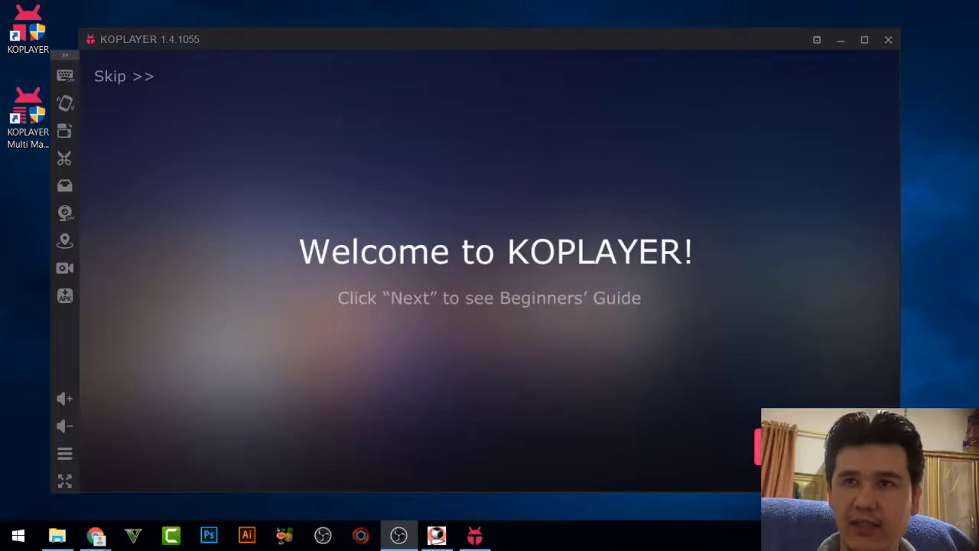
left_click(814, 448)
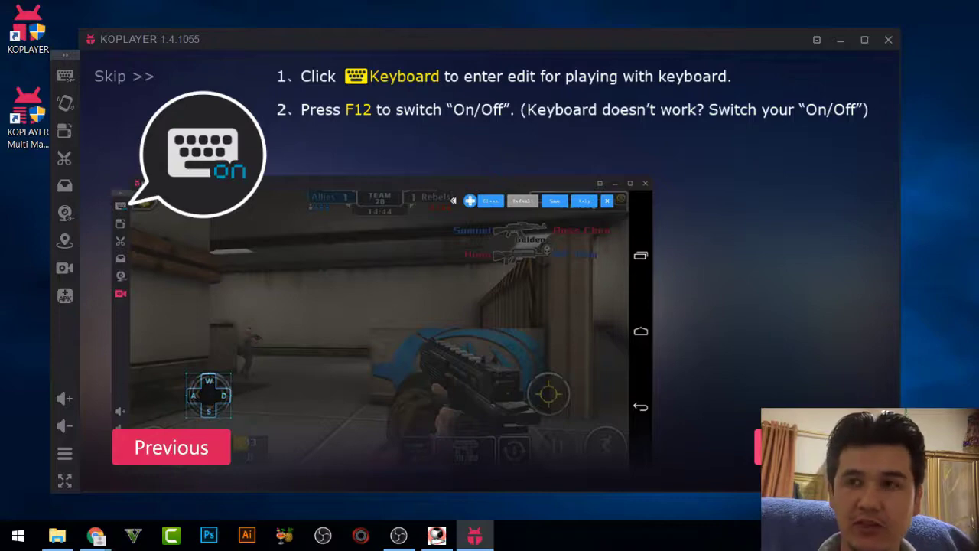
left_click(811, 448)
left_click(811, 447)
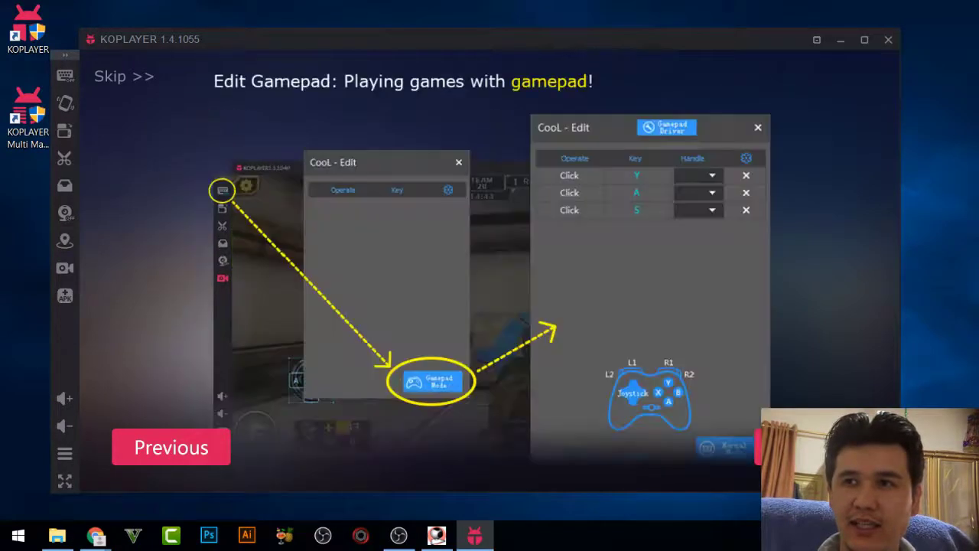
left_click(811, 447)
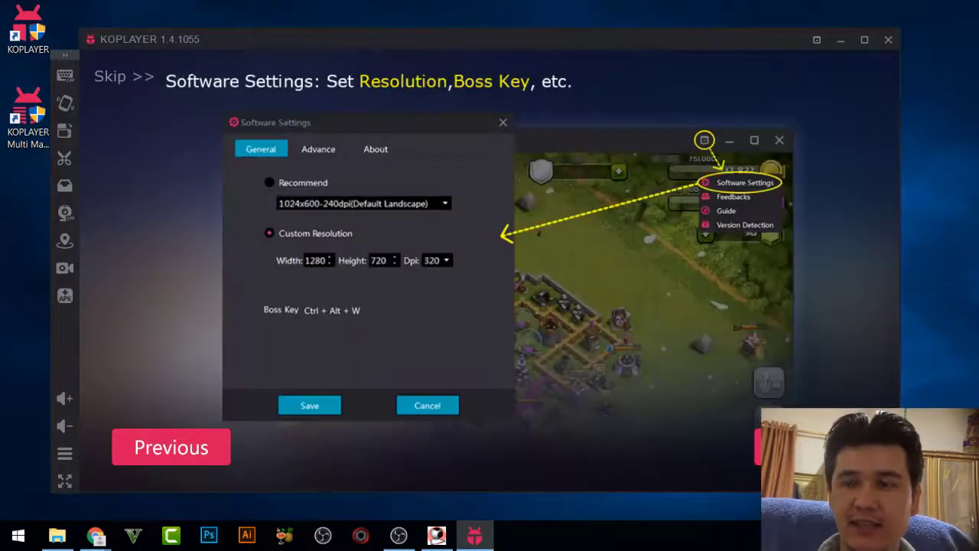
left_click(810, 448)
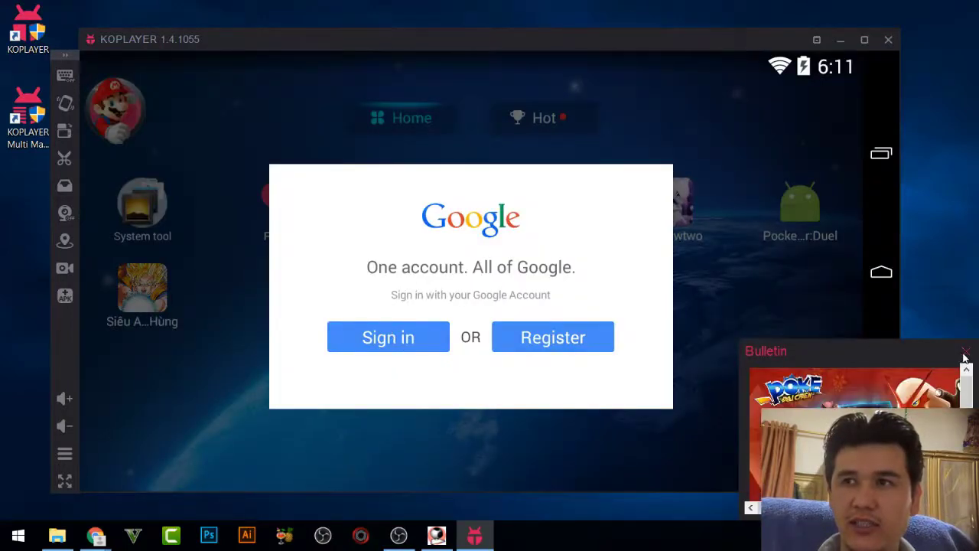
left_click(966, 352)
Sign in with the Google account's e-mail and password, agreeing to the Google and Google Play terms
left_click(388, 343)
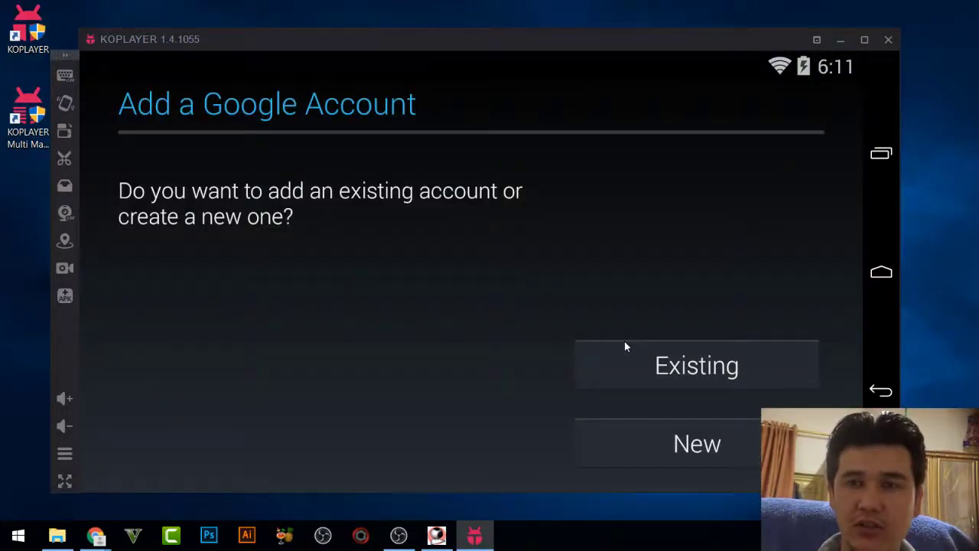
left_click(703, 368)
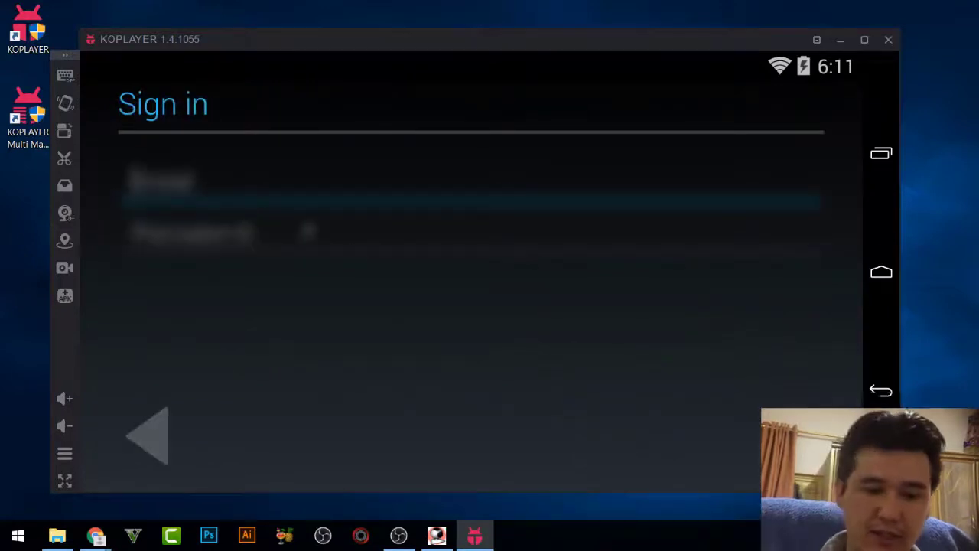
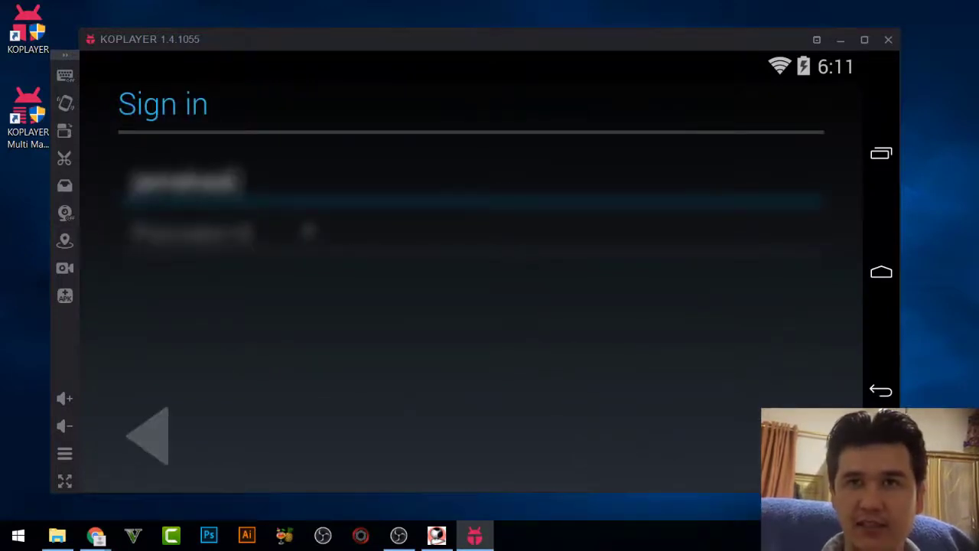
left_click(133, 232)
type("********************")
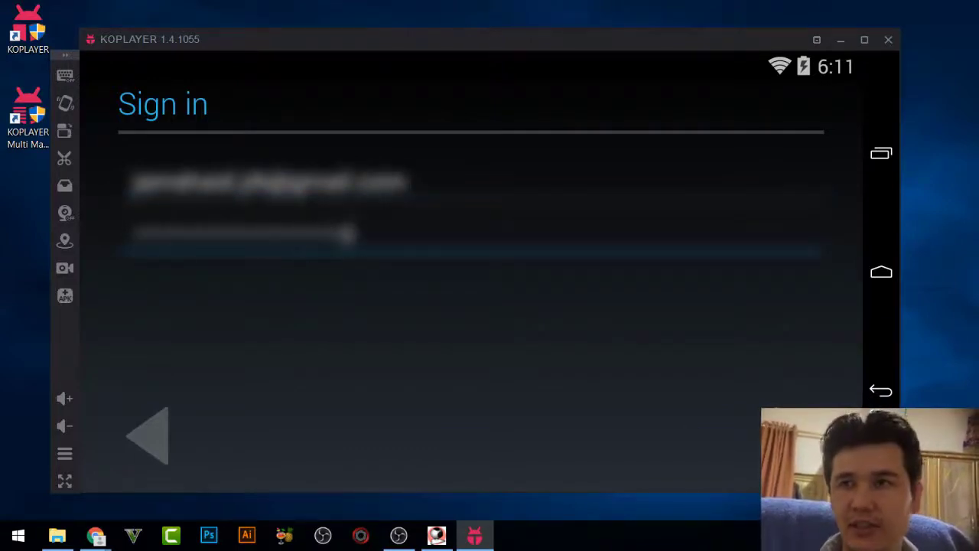
key("Return")
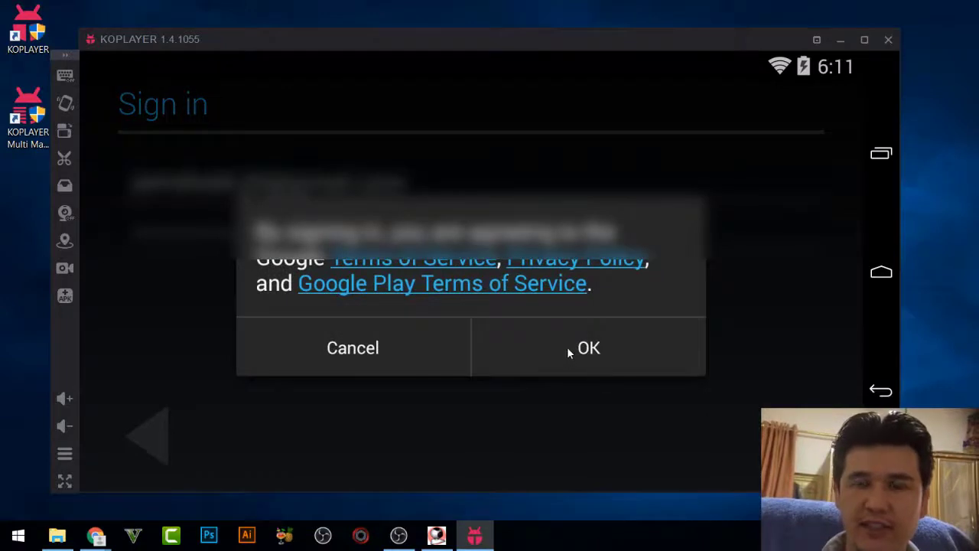
left_click(568, 353)
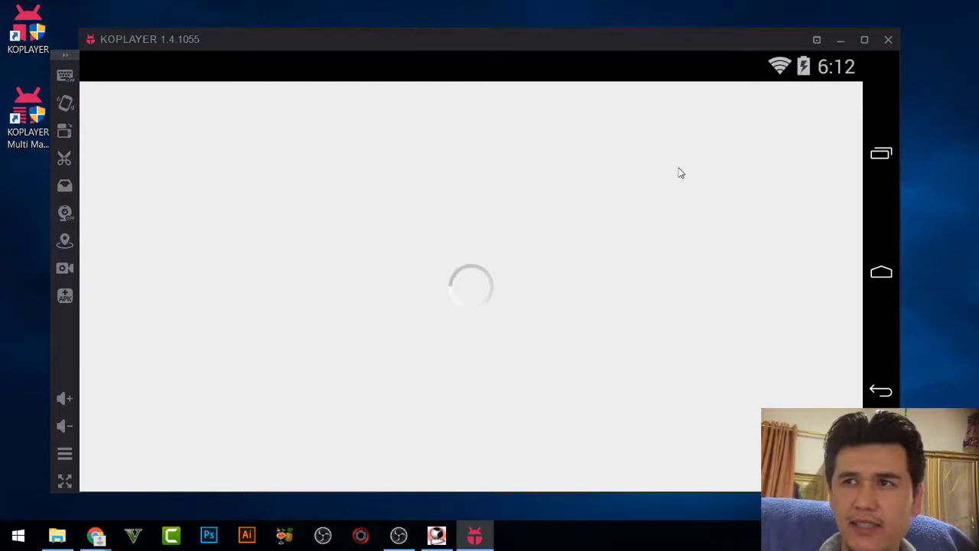
left_click_drag(608, 37, 615, 25)
left_click(688, 373)
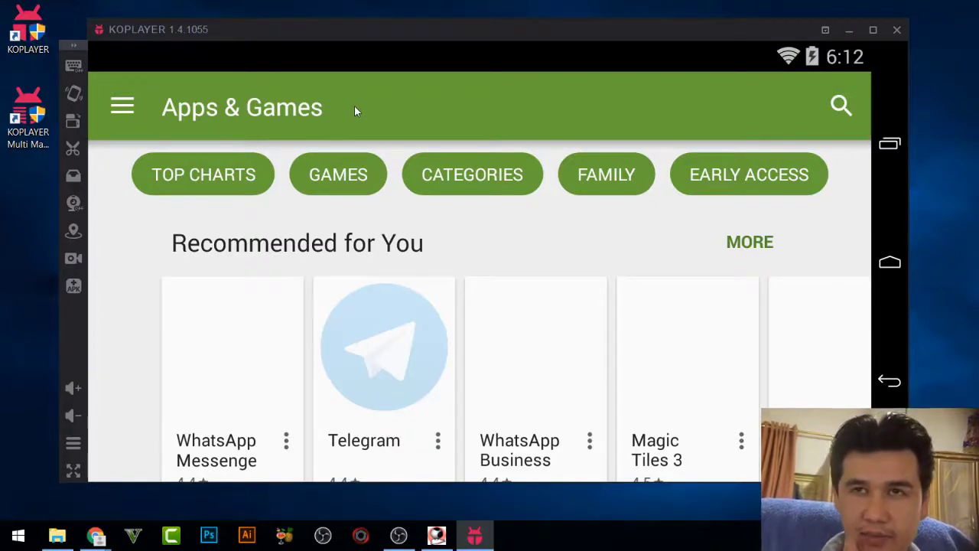
Search the Play Store for Viber Messenger and open its store page
left_click(842, 107)
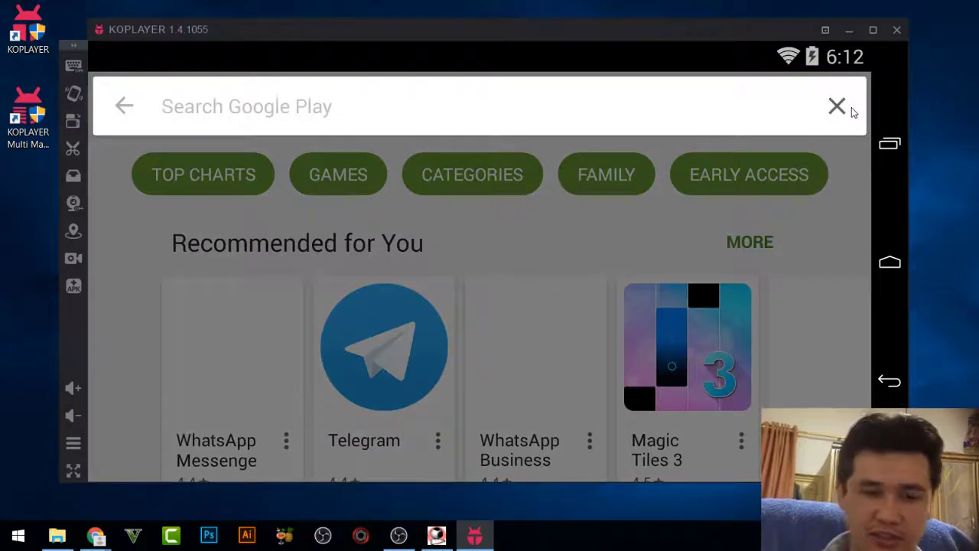
type("bi")
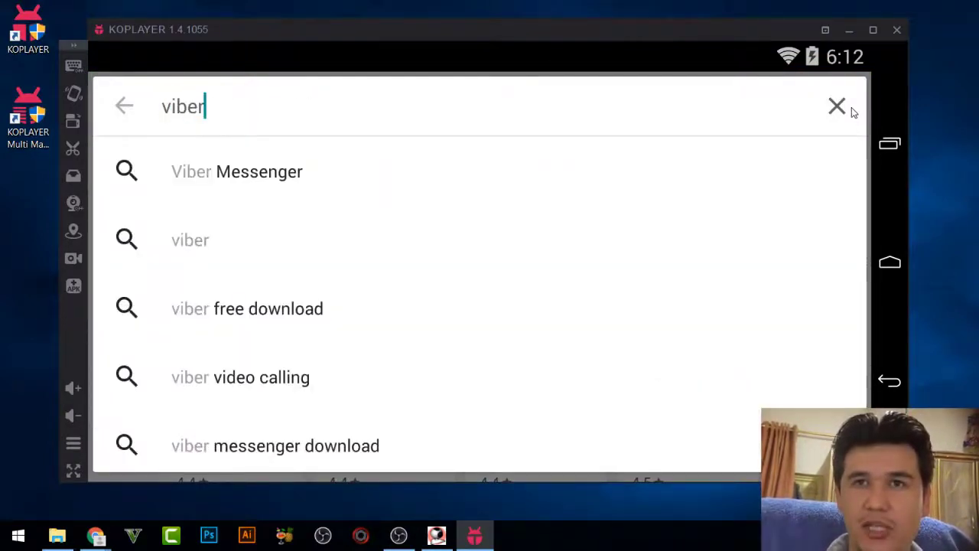
key("Down")
key("Return")
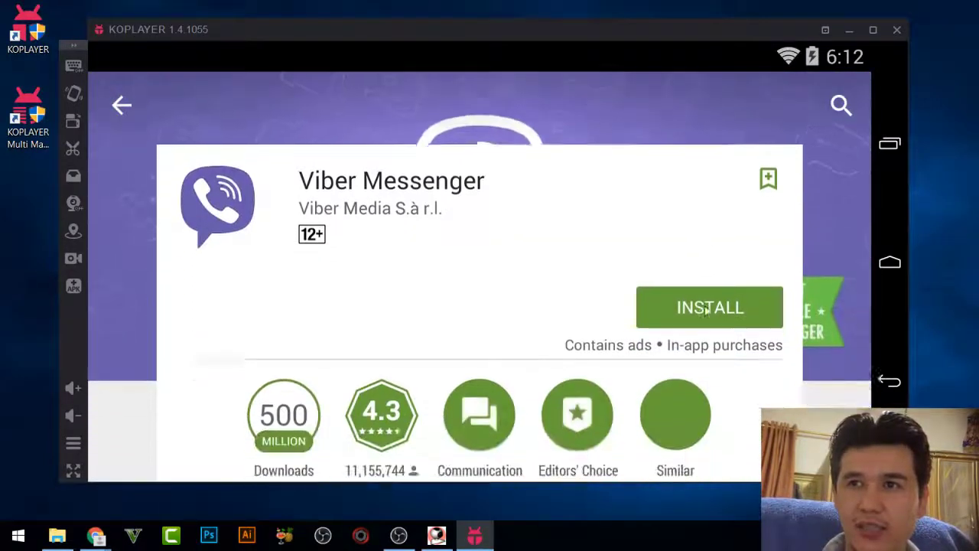
Replace the Play Store query with subway surfer and run the search
left_click(834, 106)
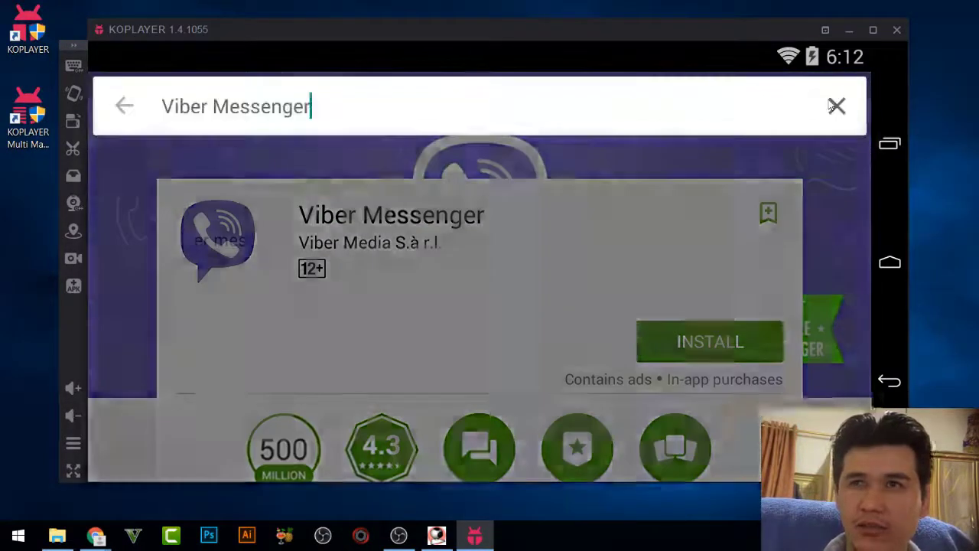
key("BackSpace")
key("BackSpace")
key("BackSpace")
key("BackSpace")
key("BackSpace")
key("BackSpace")
key("BackSpace")
key("BackSpace")
key("BackSpace")
key("BackSpace")
key("BackSpace")
key("BackSpace")
key("BackSpace")
key("BackSpace")
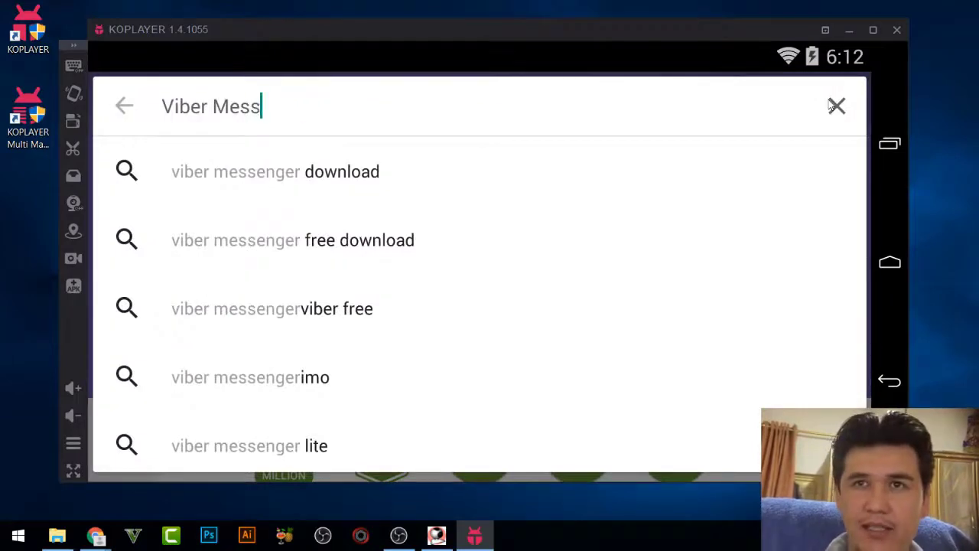
type("subway survfer")
key("Return")
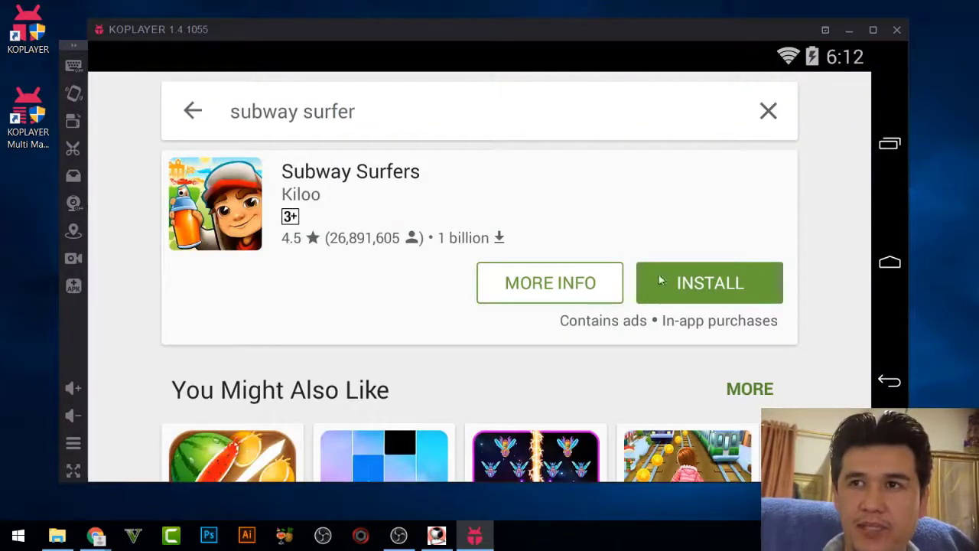
Bring the Chrome tutorial window to the front and open a new blank tab
left_click_drag(406, 38, 455, 15)
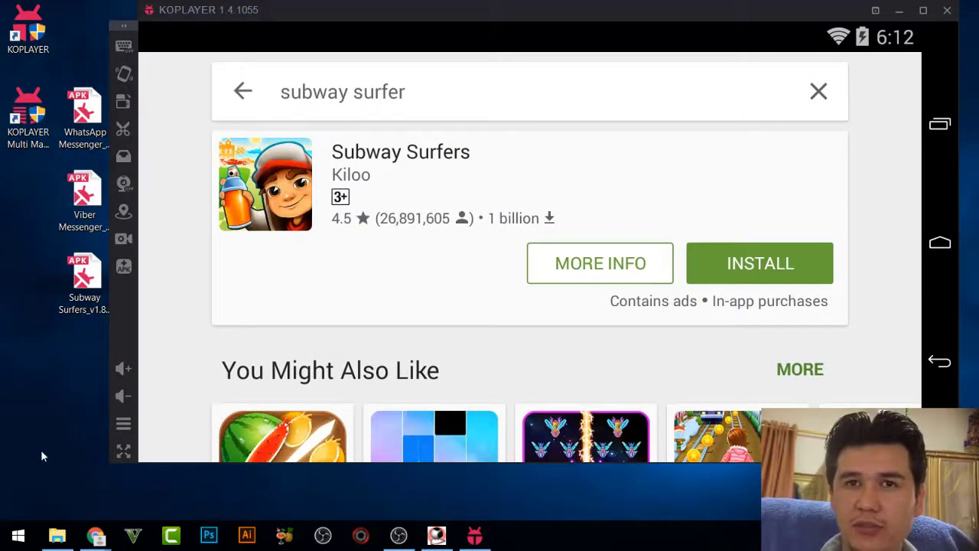
mouse_move(107, 540)
left_click(178, 497)
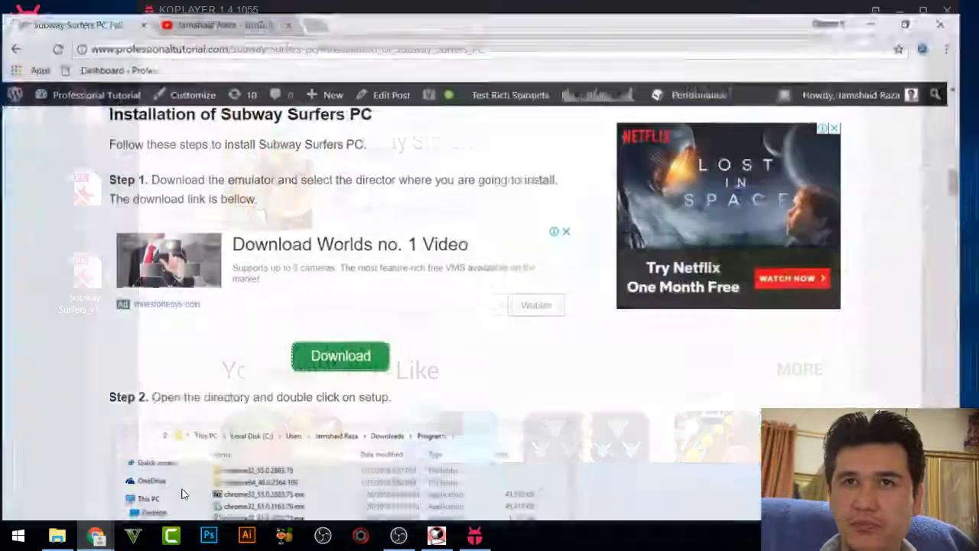
left_click(322, 12)
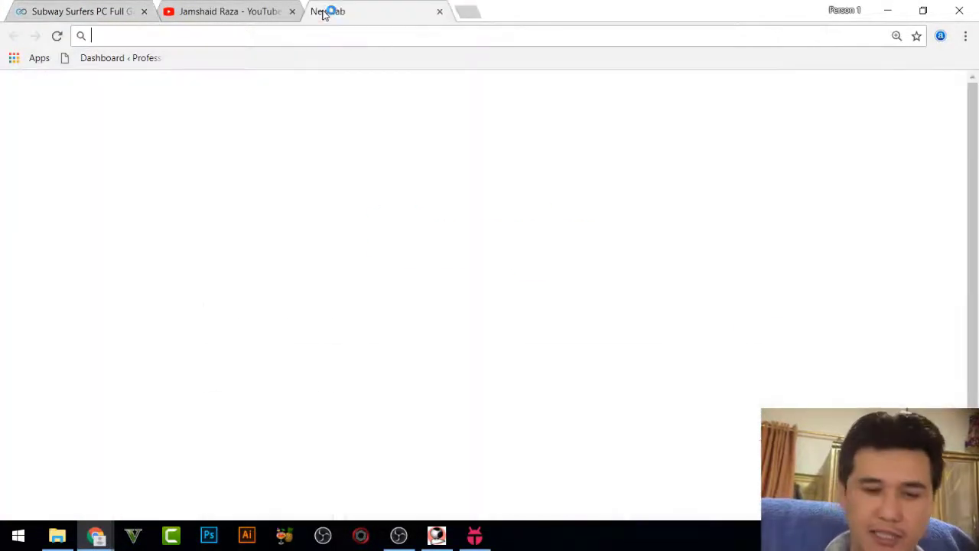
Find Subway Surfers on apkpure.com, open its APK page, then minimize Chrome to reveal the emulator
type("apkpure.com")
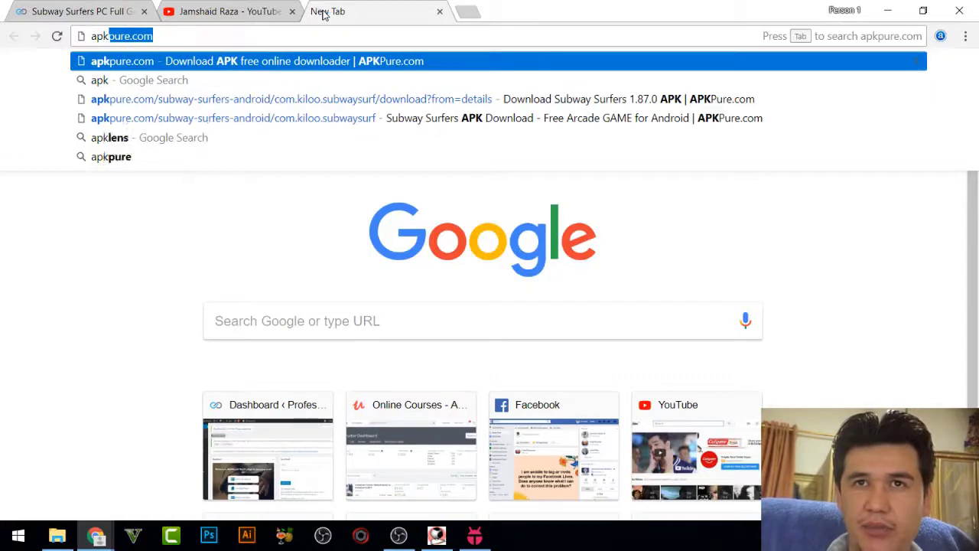
key("Return")
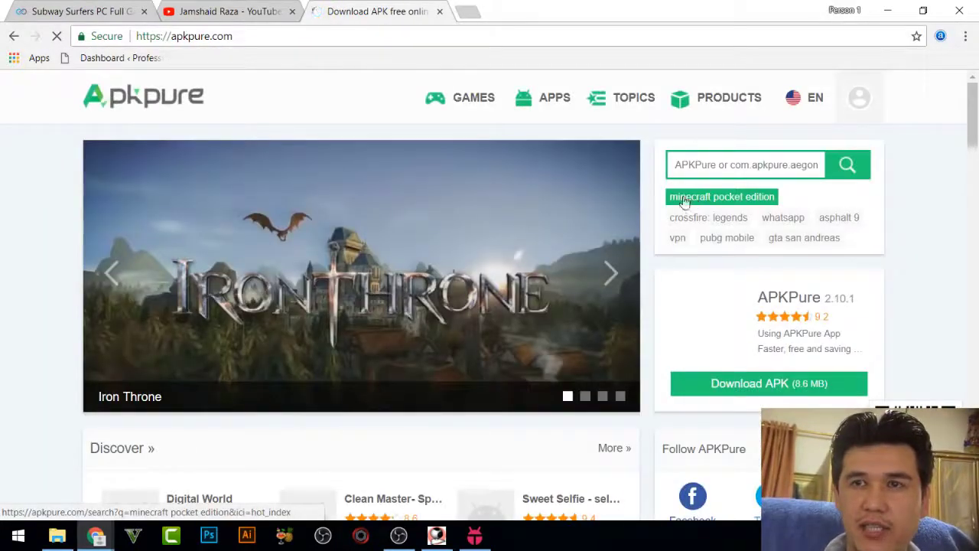
left_click(682, 164)
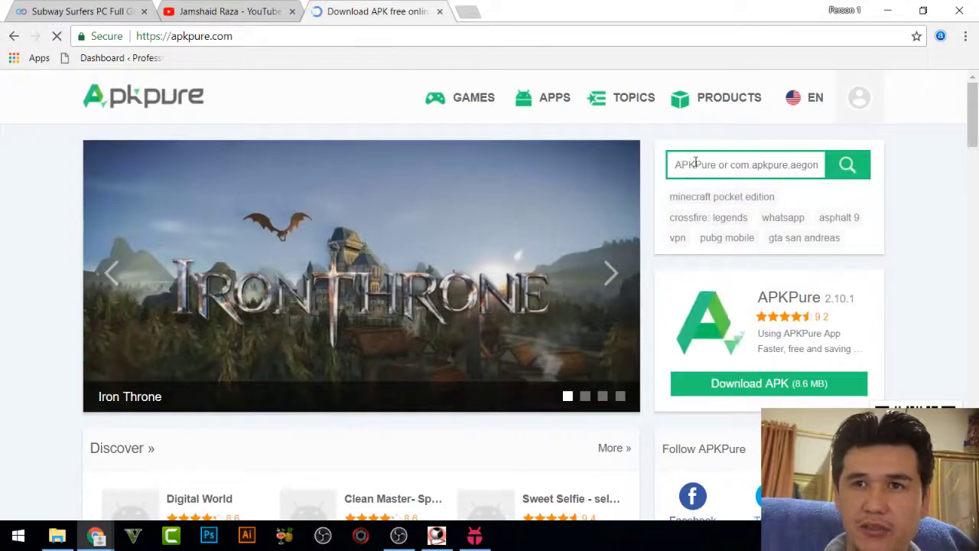
type("subway")
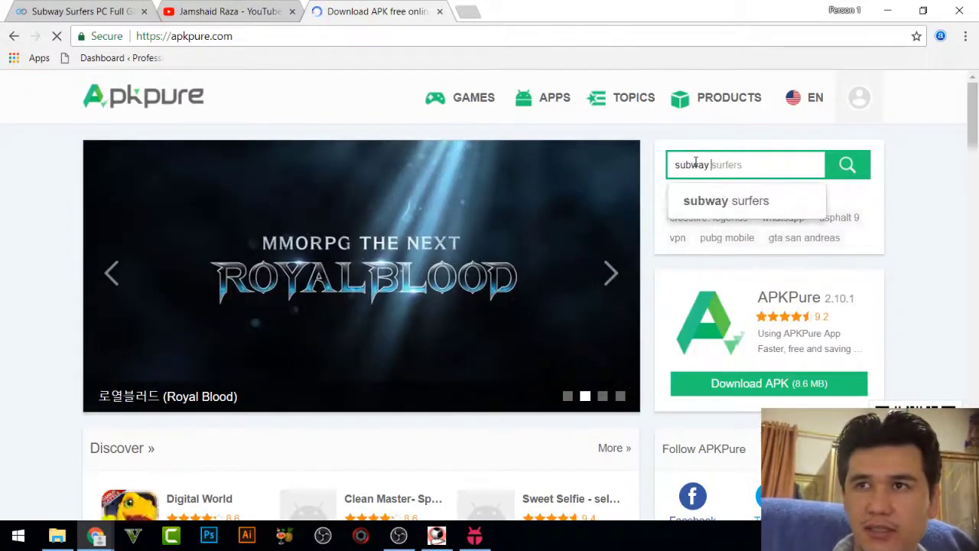
type(" surfers")
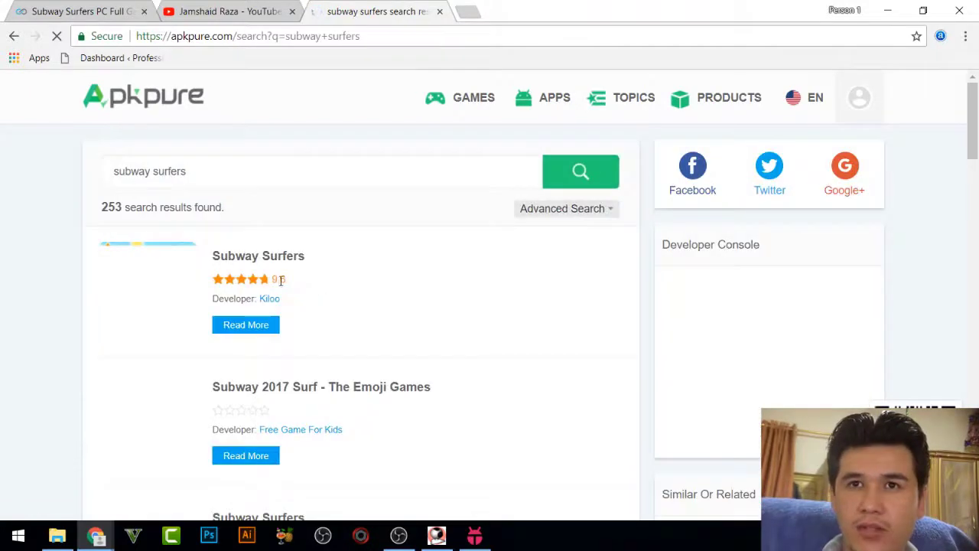
left_click(240, 259)
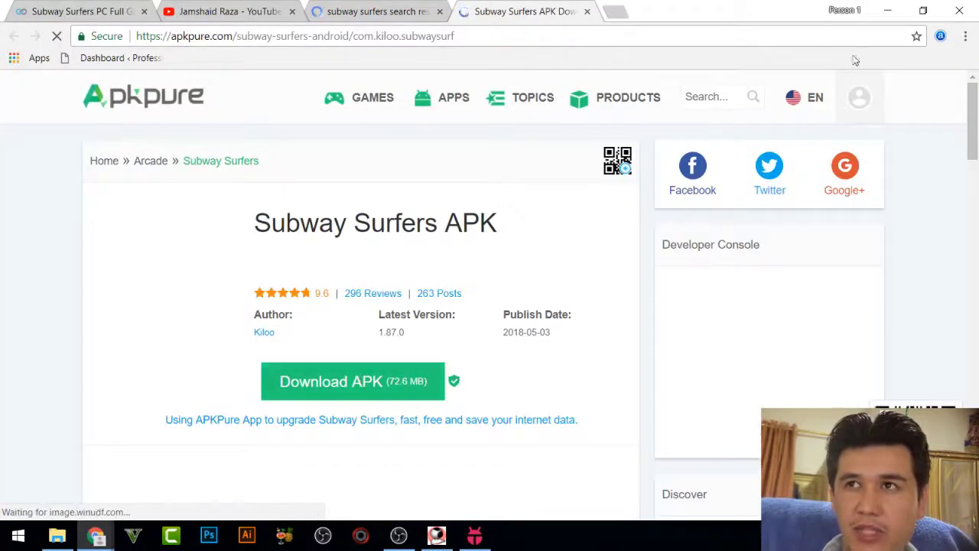
left_click(886, 10)
left_click_drag(671, 17, 696, 26)
Install Subway Surfers_v1.87.0_apkpure.com.apk from the Desktop via KOPLAYER's Add APK File dialog
left_click(107, 285)
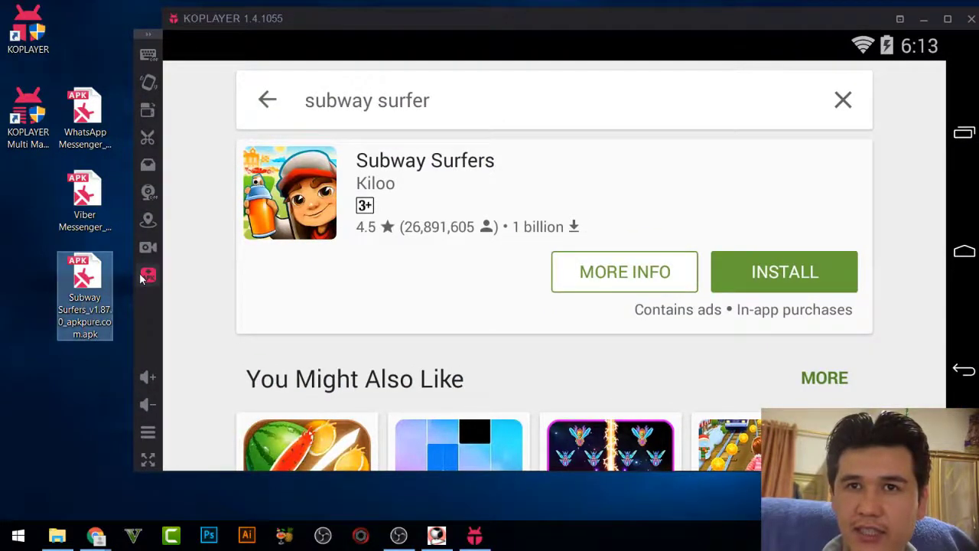
left_click(140, 278)
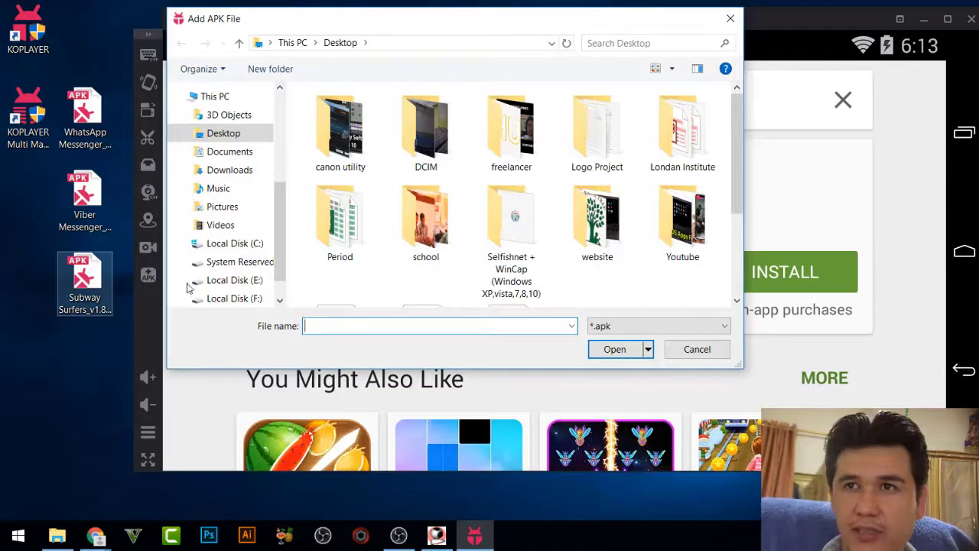
left_click(227, 132)
scroll(516, 238, "down", 2)
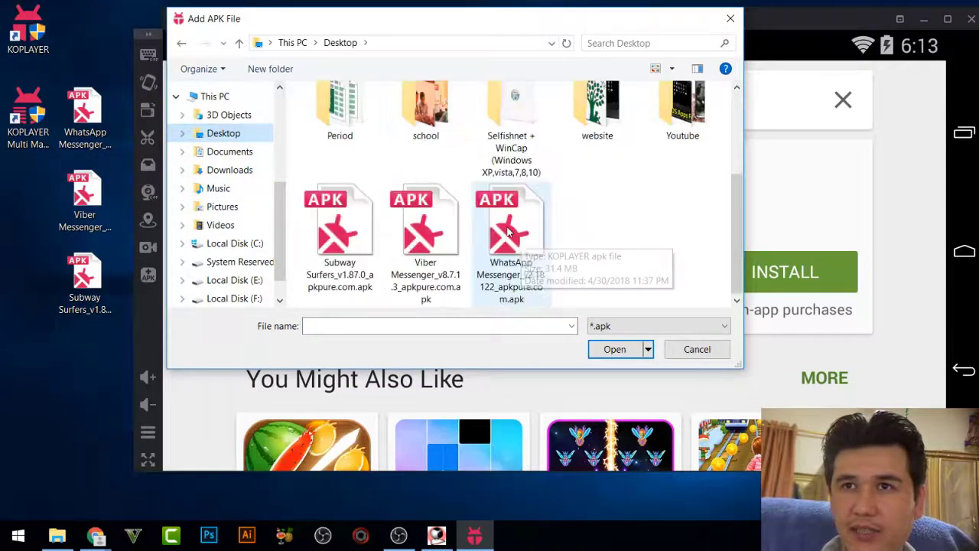
double_click(353, 239)
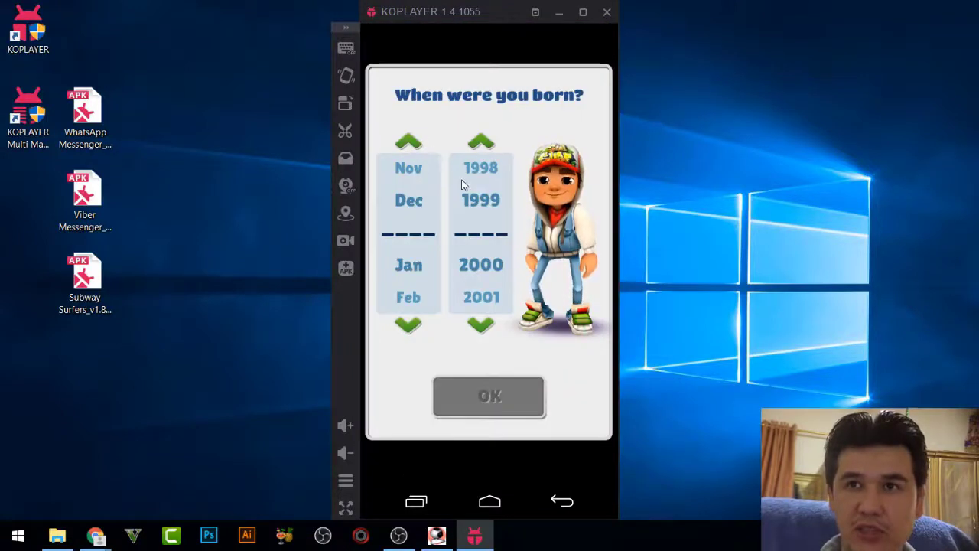
Enter birth date Jan 2000, accept the advertising consent, and start a Subway Surfers run
left_click(488, 265)
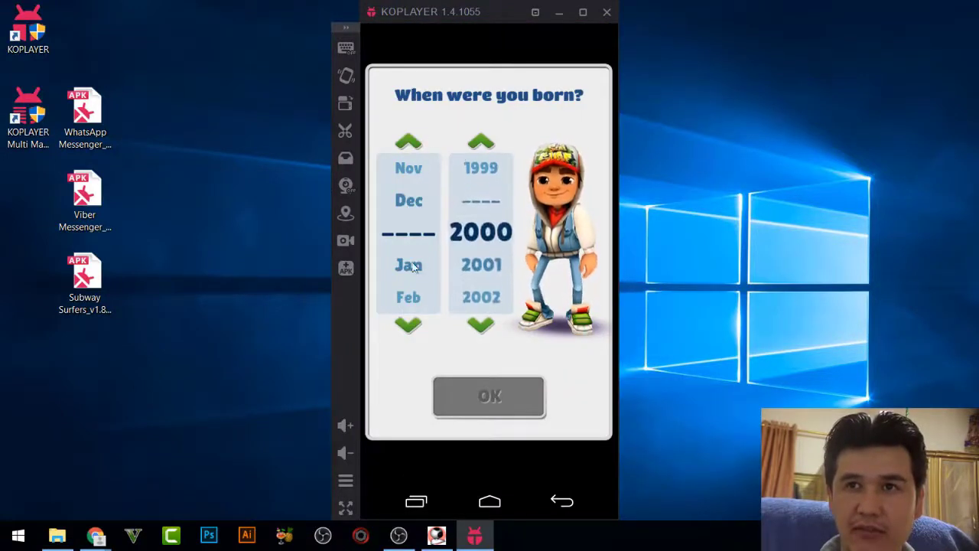
left_click(408, 326)
left_click(487, 398)
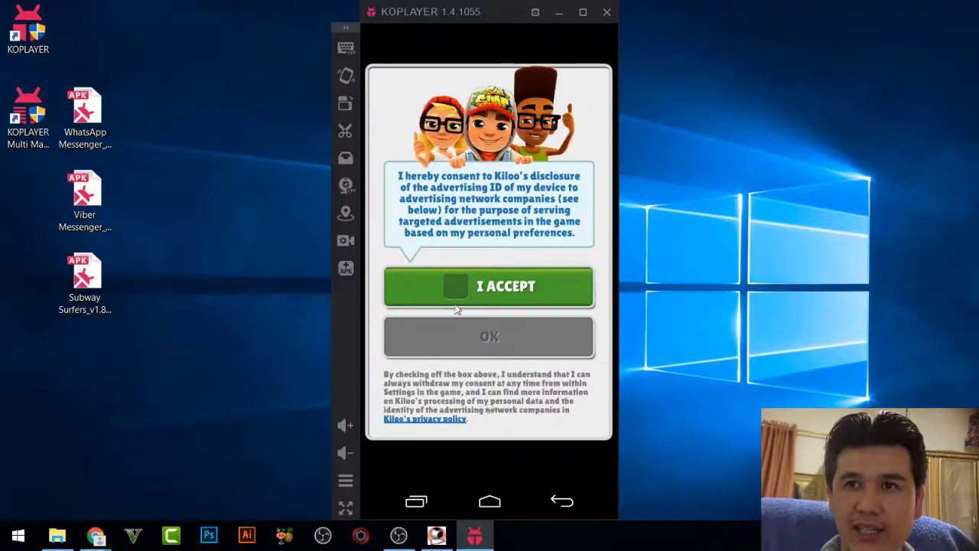
left_click(478, 290)
left_click(496, 356)
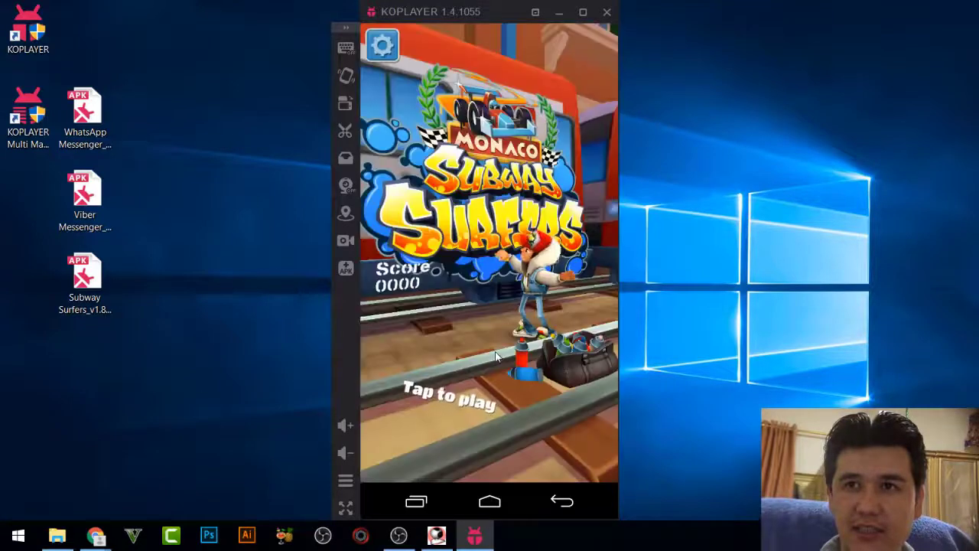
left_click(530, 316)
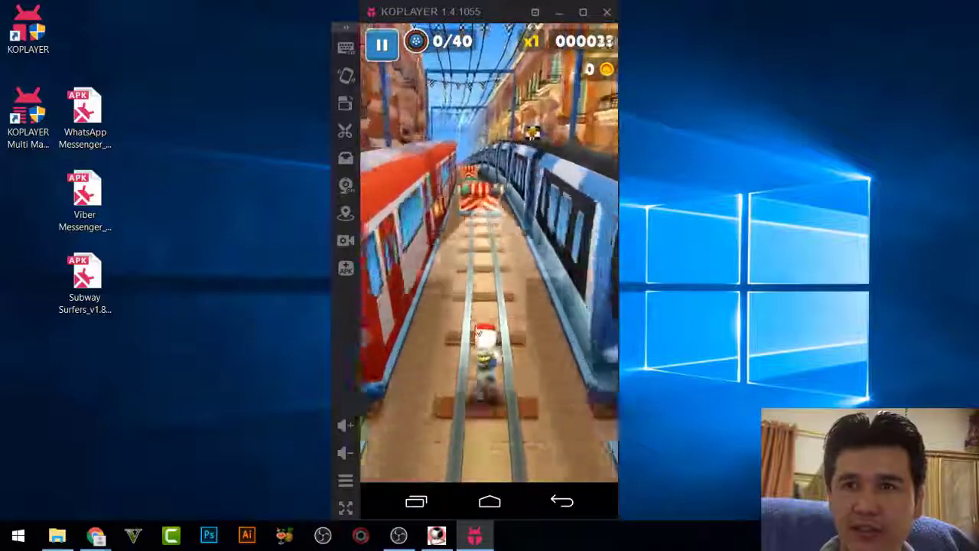
Play the run with jumps and left/right lane changes, then return to the home screen
left_click_drag(463, 306, 461, 116)
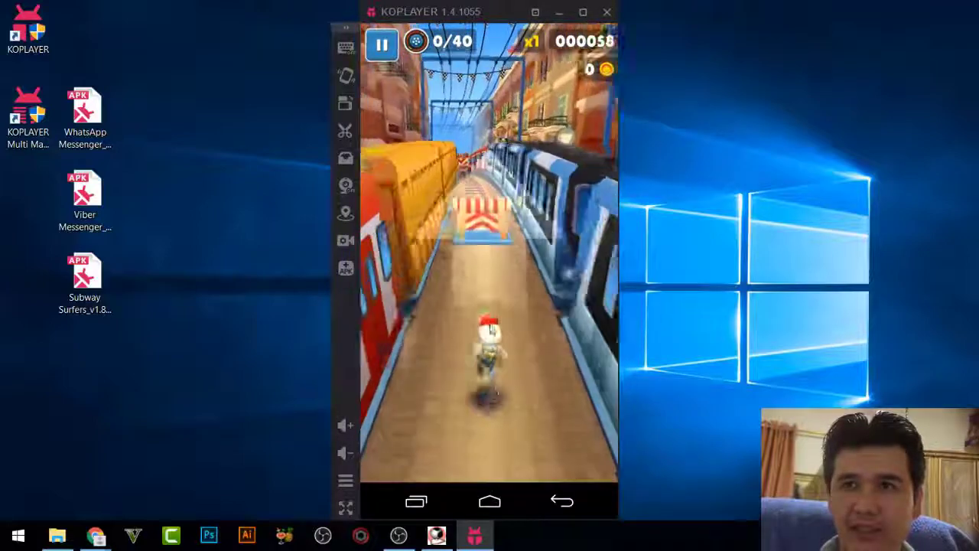
left_click_drag(481, 321, 481, 191)
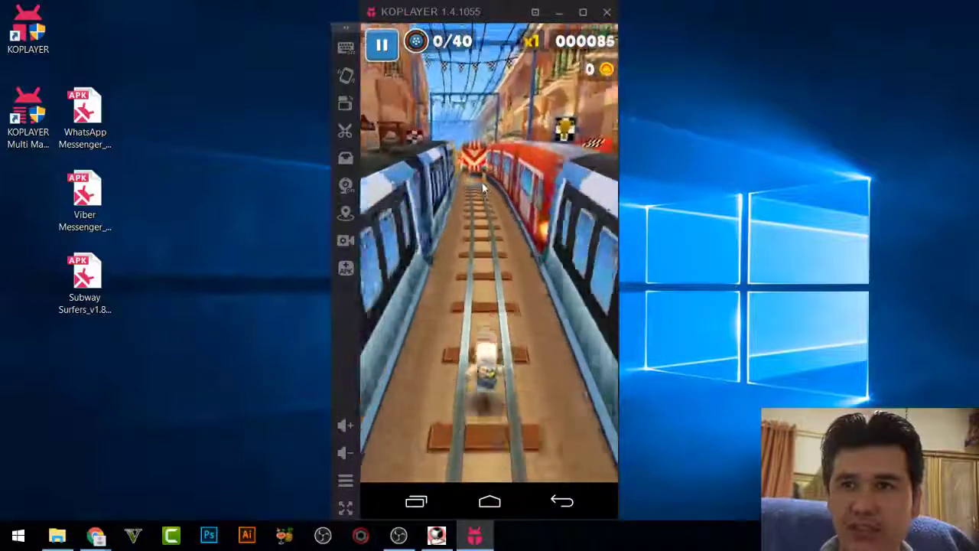
left_click_drag(515, 403, 517, 314)
key("Down")
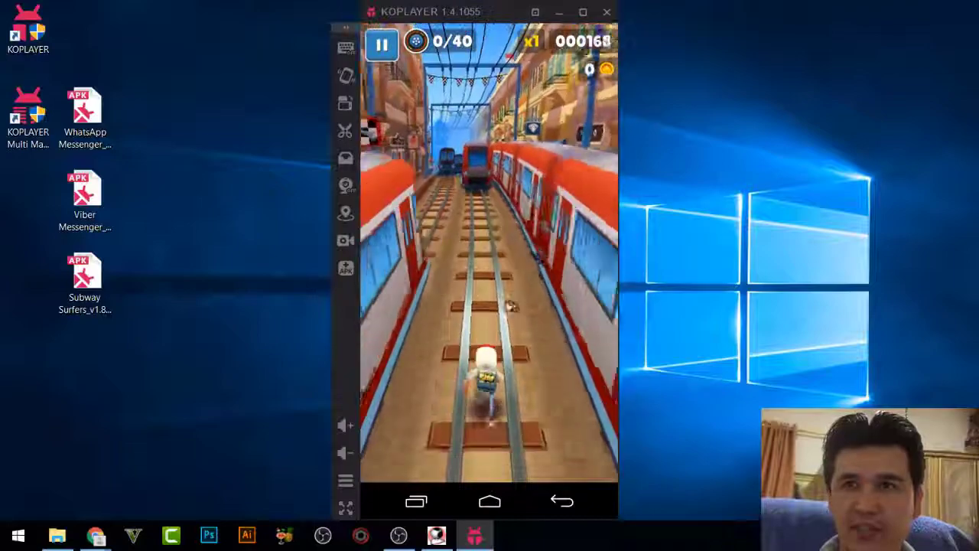
key("Left")
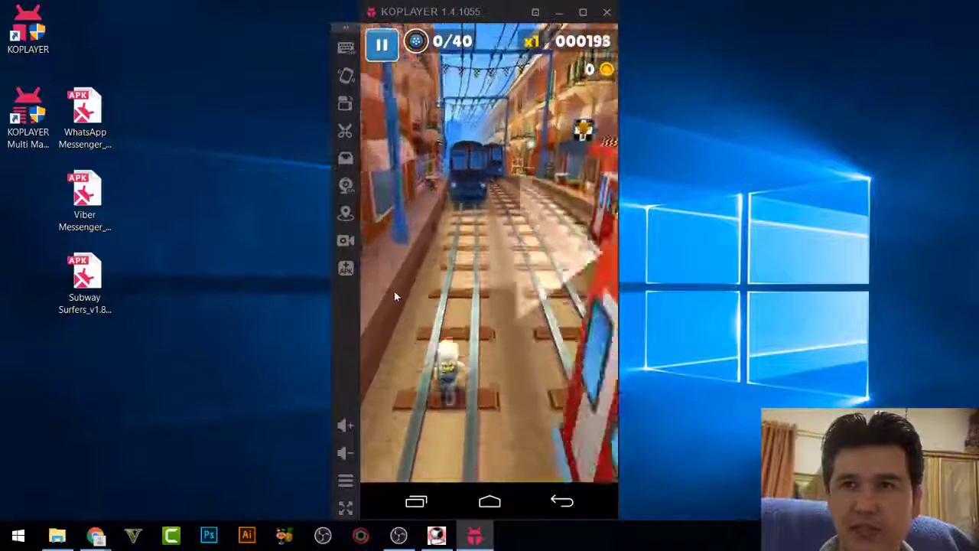
key("Right")
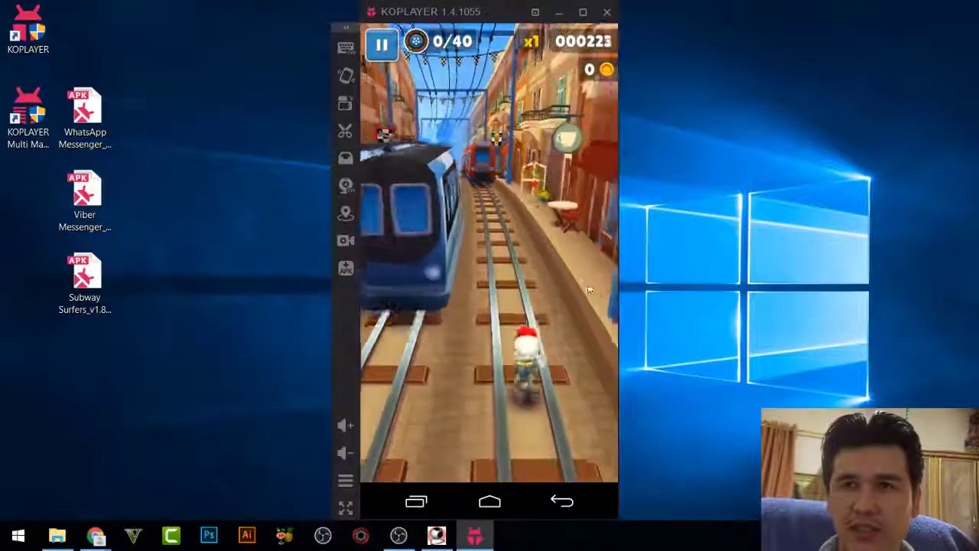
key("Left")
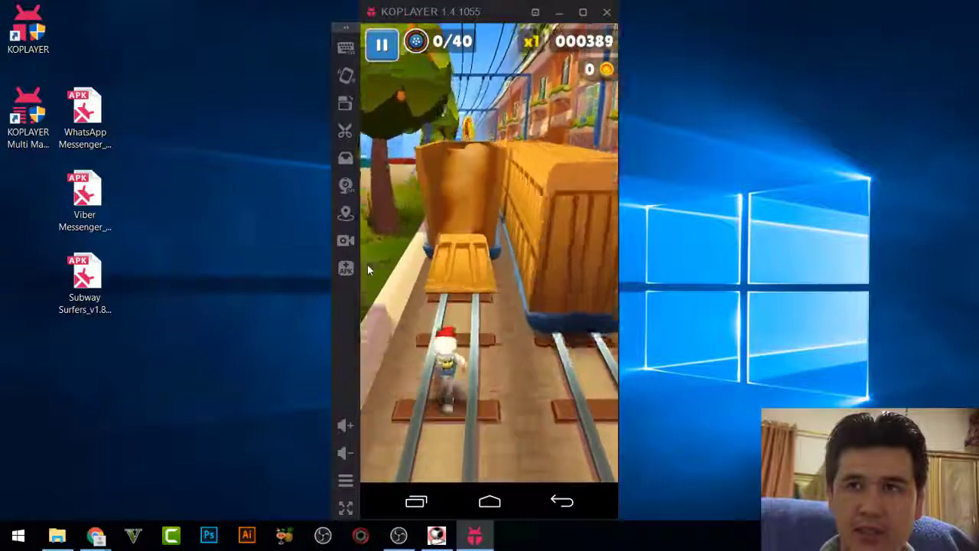
left_click_drag(413, 308, 394, 248)
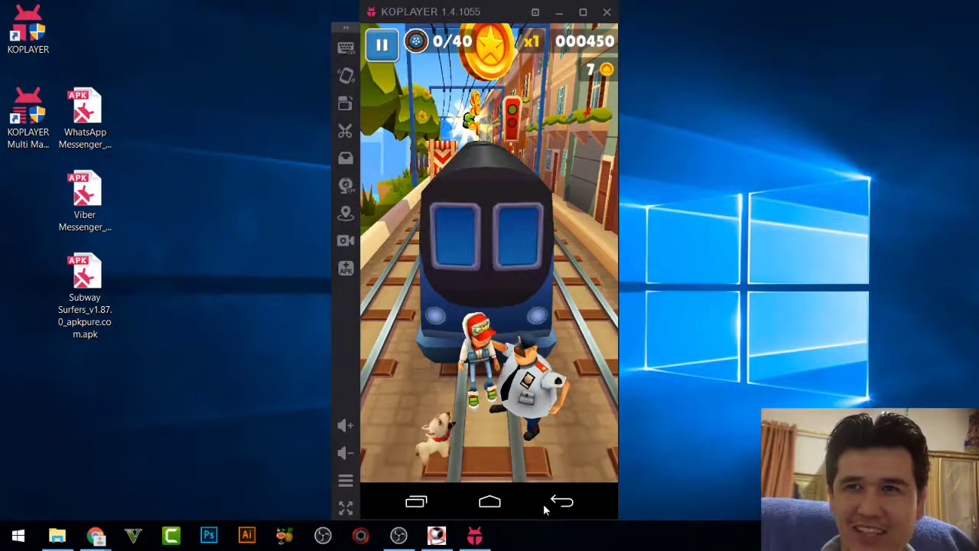
left_click(489, 502)
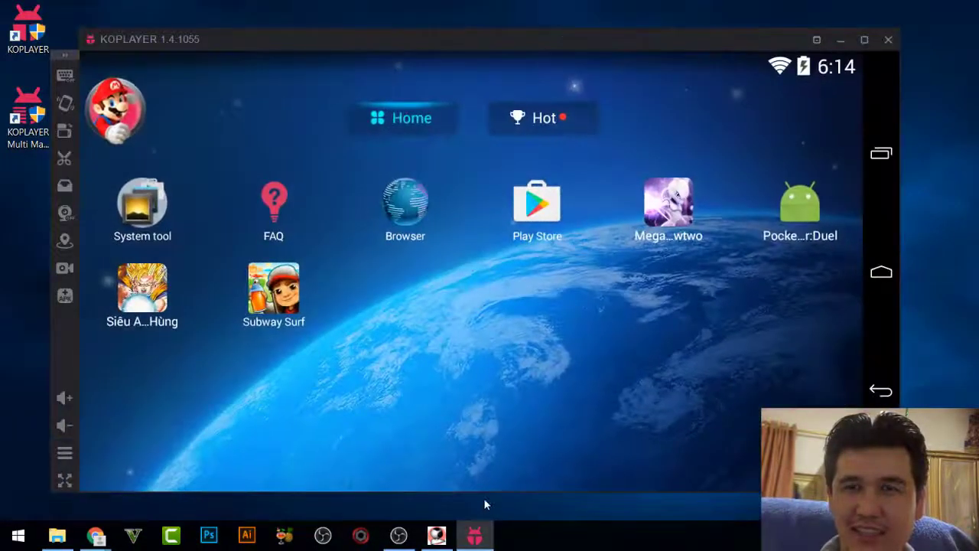
Open the Play Store, clear the subway surfer search, and go back to the home screen
left_click_drag(419, 44, 419, 5)
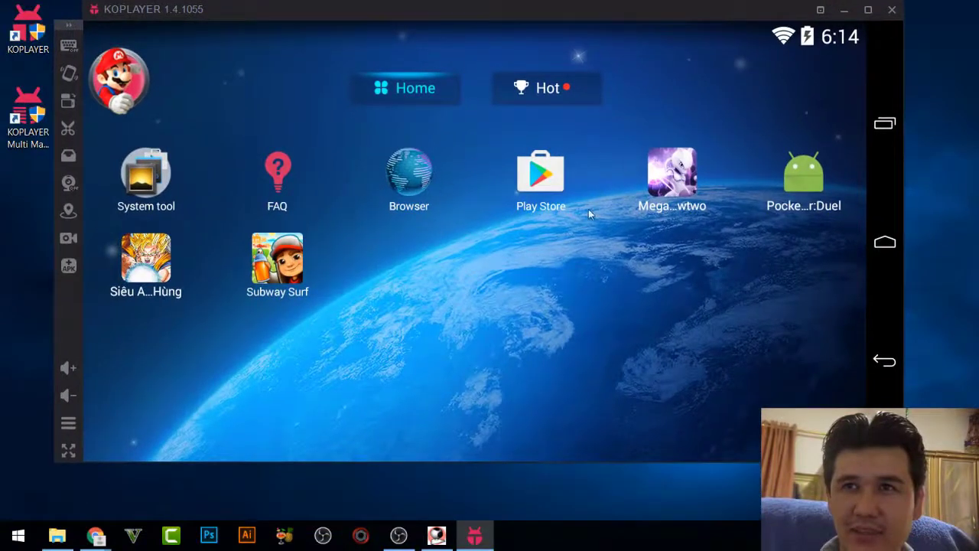
left_click(553, 183)
scroll(545, 226, "up", 3)
left_click(762, 92)
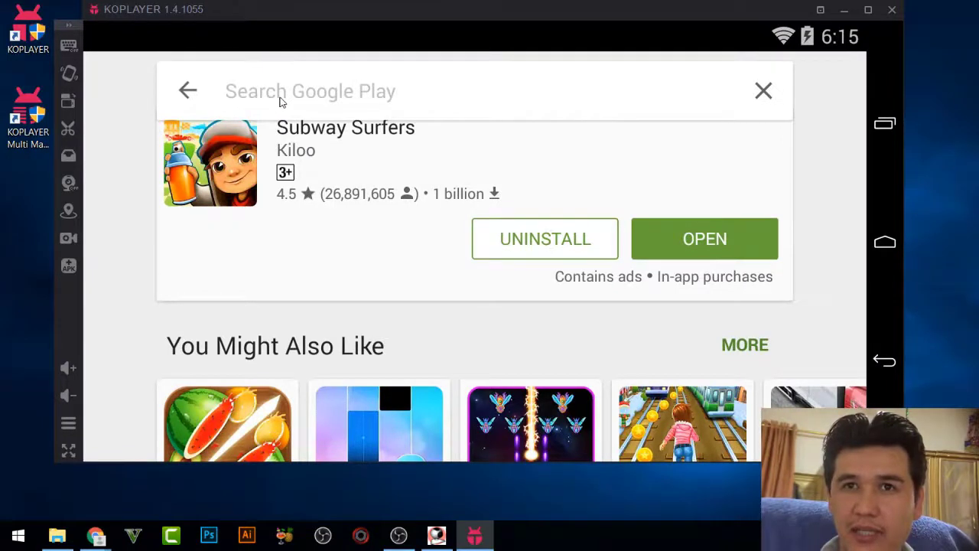
left_click(886, 242)
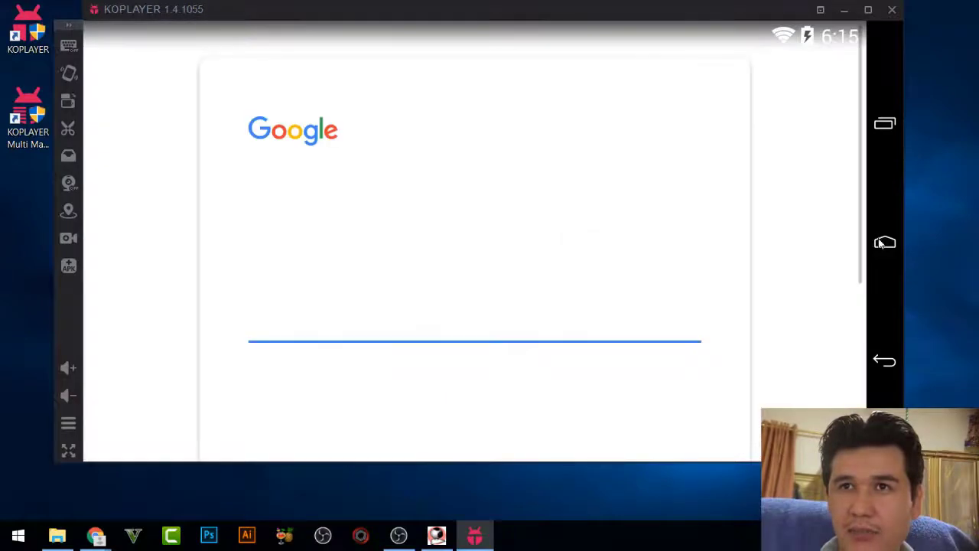
Swipe the Play Store away from recent apps, then pull down the Android notification shade
left_click(893, 125)
left_click_drag(671, 289, 650, 221)
left_click(756, 249)
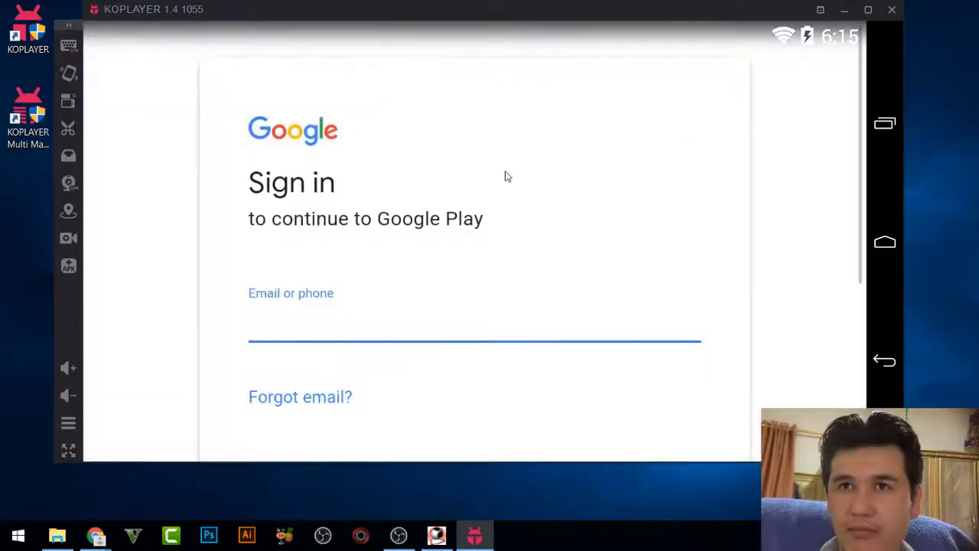
scroll(330, 294, "down", 2)
scroll(332, 294, "up", 2)
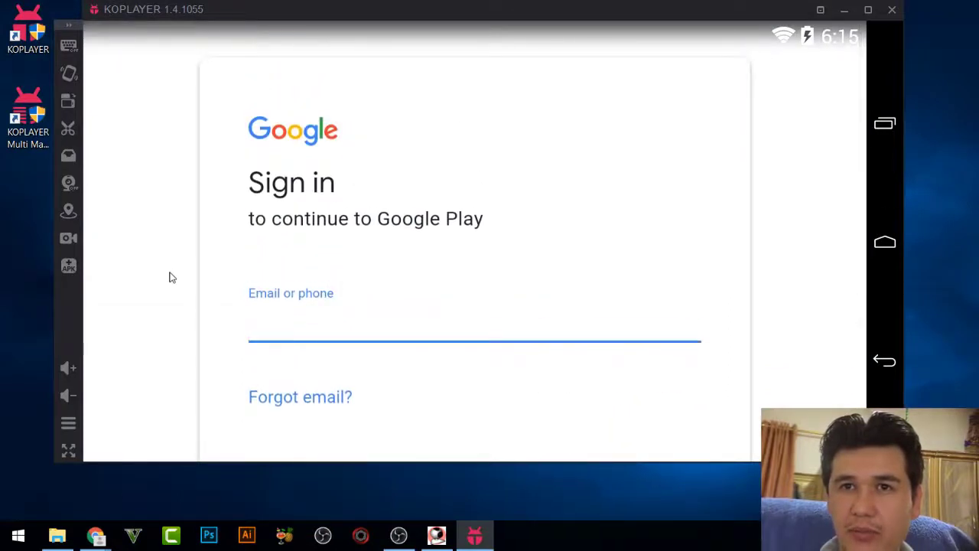
scroll(170, 277, "down", 3)
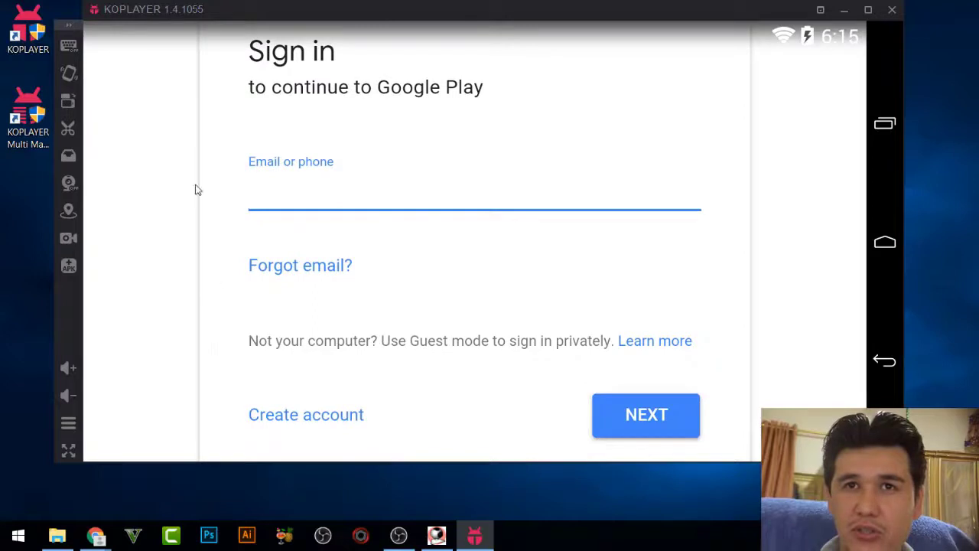
scroll(186, 160, "up", 3)
left_click_drag(627, 53, 604, 480)
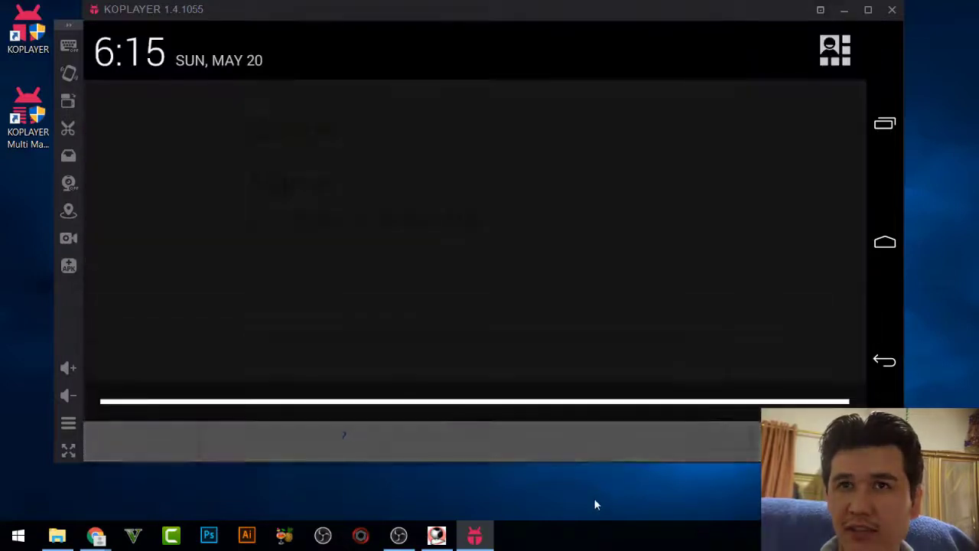
Open Android Settings from the quick settings tiles and scroll down to the bottom of the list
left_click(831, 63)
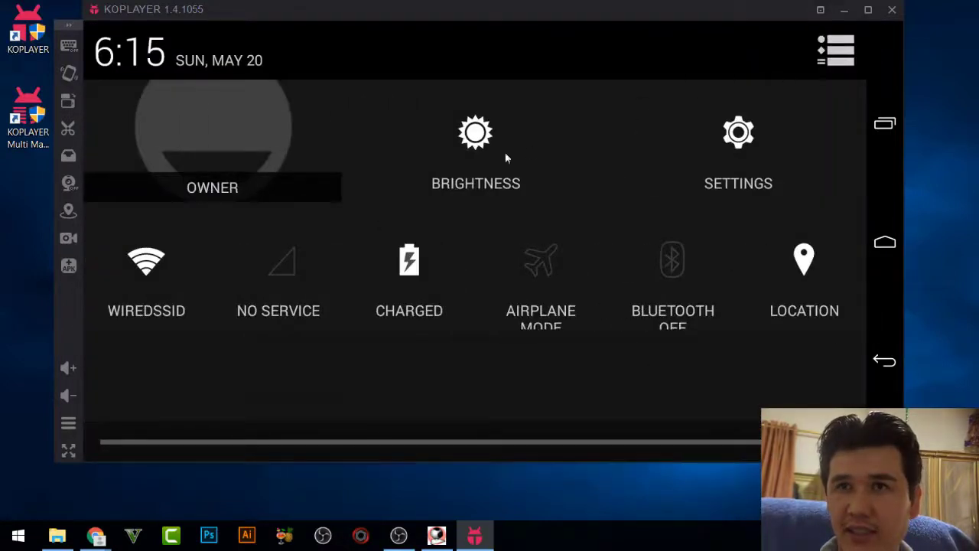
left_click(737, 140)
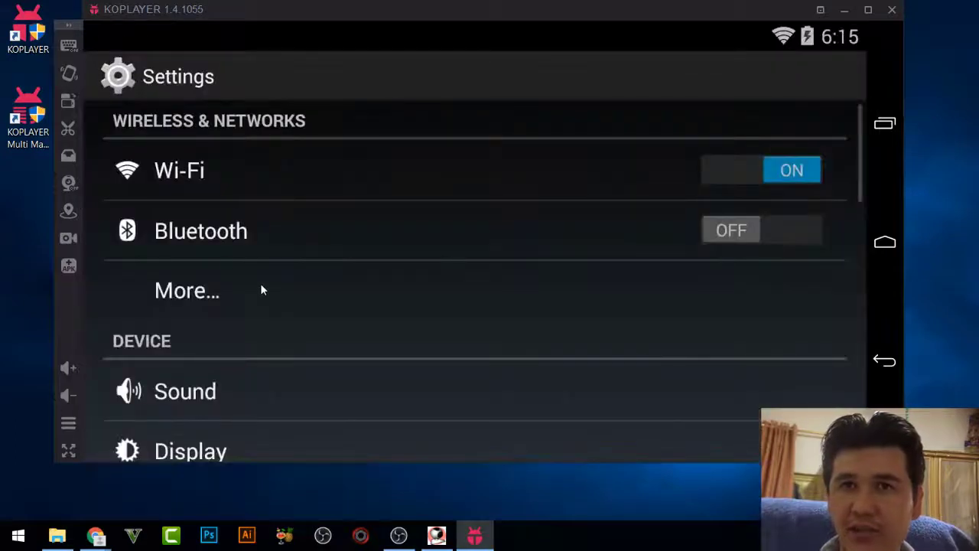
scroll(223, 257, "down", 5)
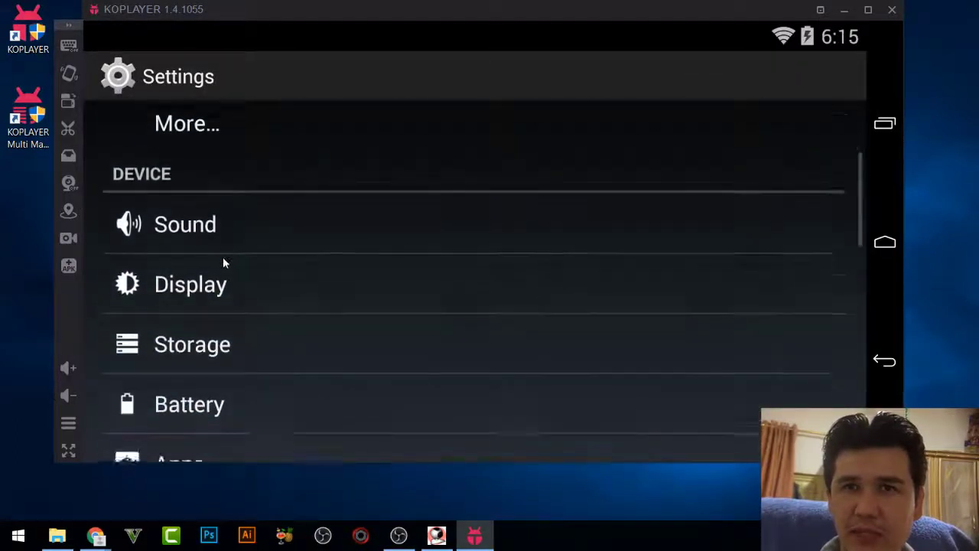
scroll(222, 262, "down", 5)
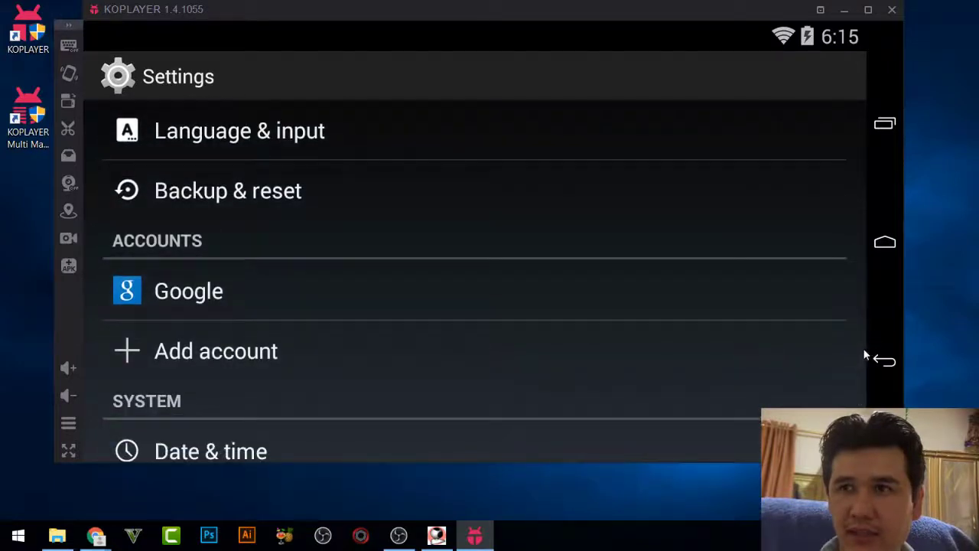
left_click_drag(860, 357, 851, 120)
Check About tablet for Android 4.4.4 and model CHM-TL00H, then bring up the Settings card in recent apps
left_click(295, 427)
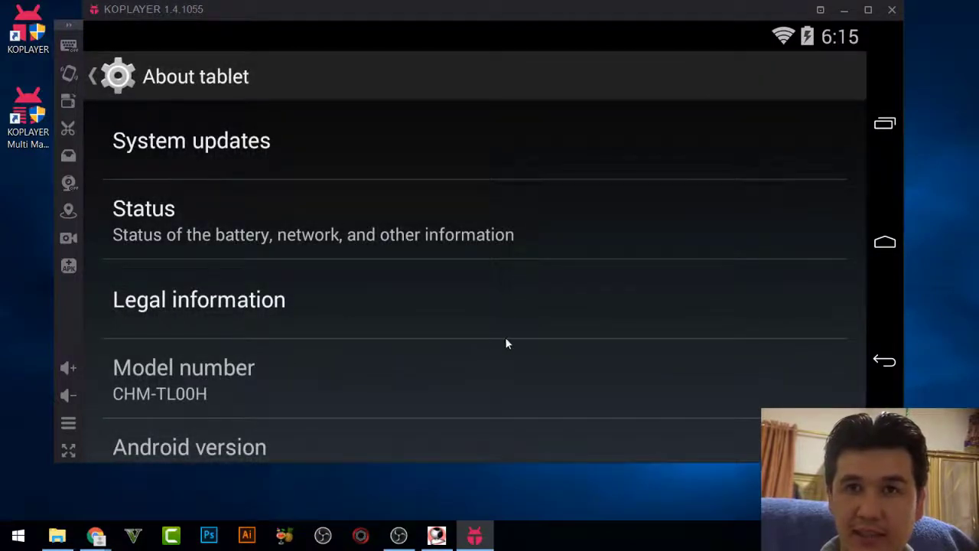
left_click_drag(495, 355, 498, 229)
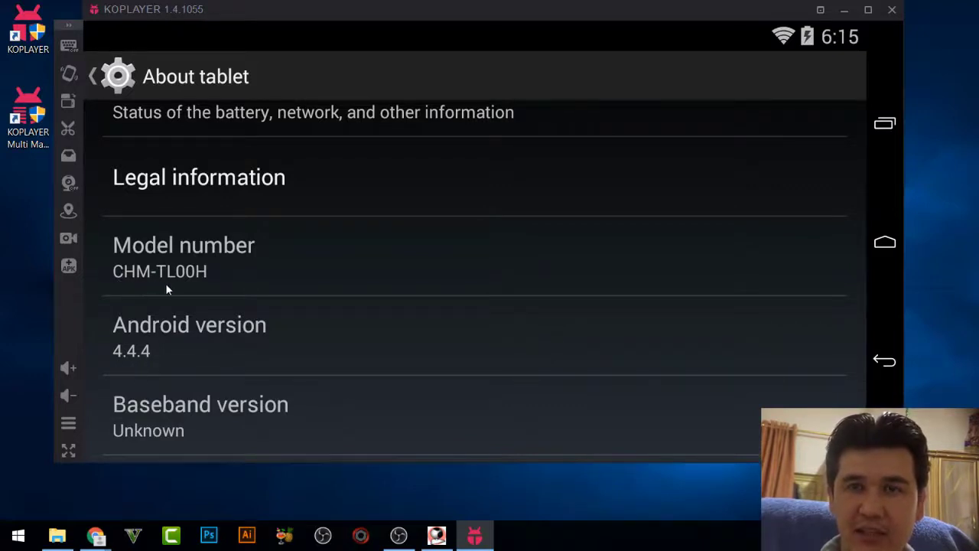
left_click_drag(325, 413, 362, 433)
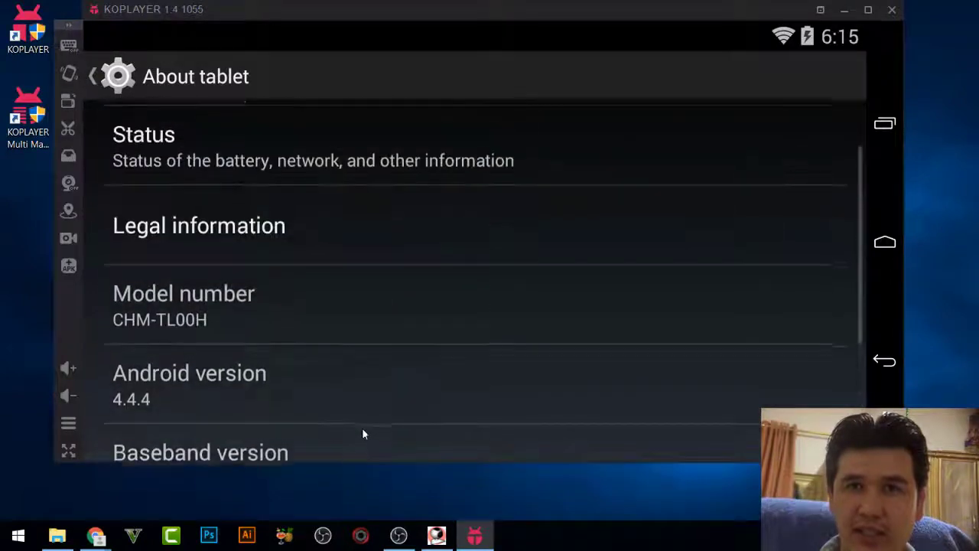
left_click(885, 243)
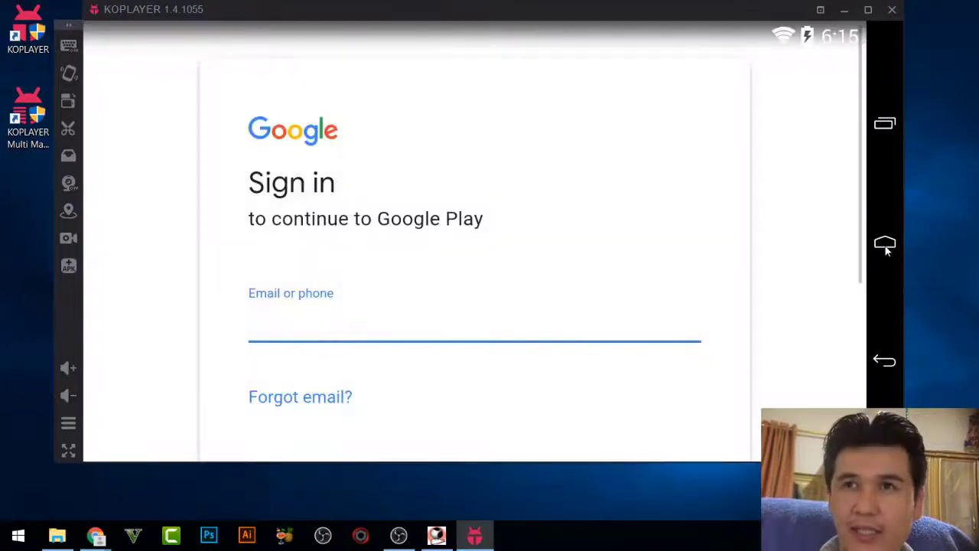
left_click(884, 130)
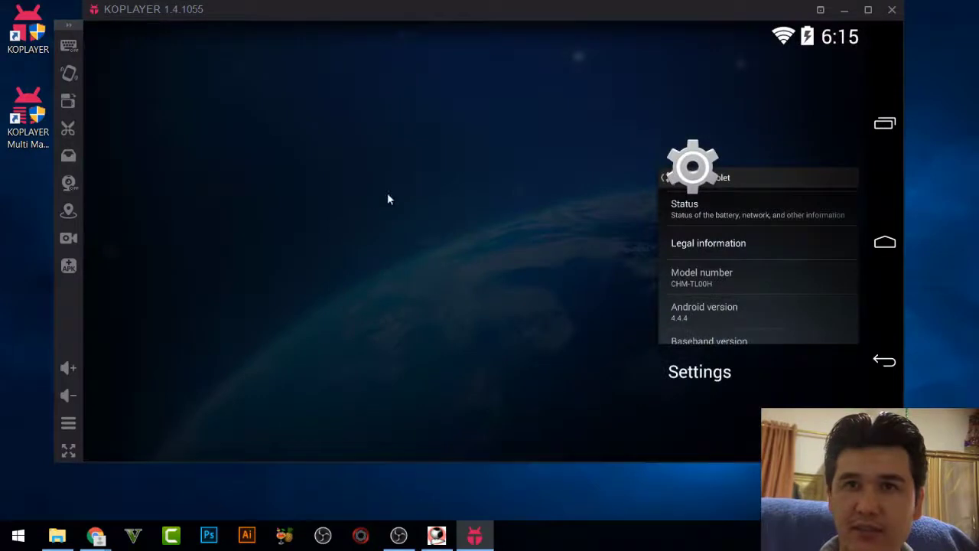